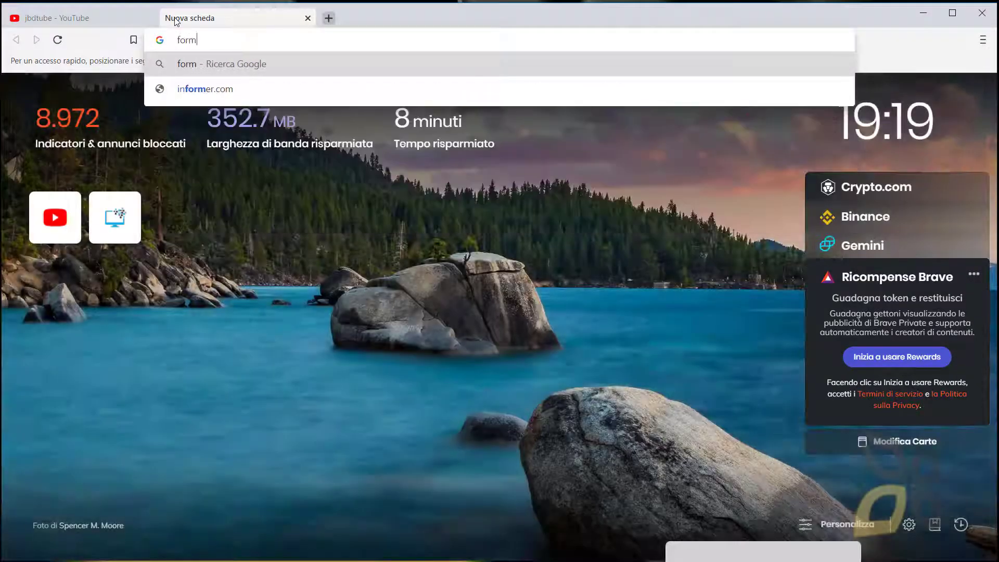
Search Google for 'formz free' and dismiss the search suggestions
type("z free")
key("Return")
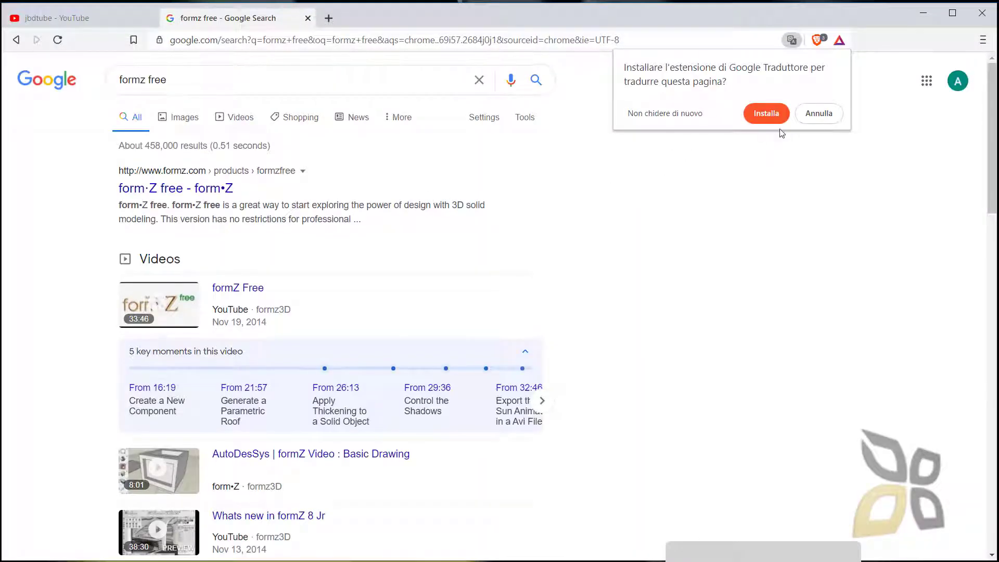
left_click(141, 83)
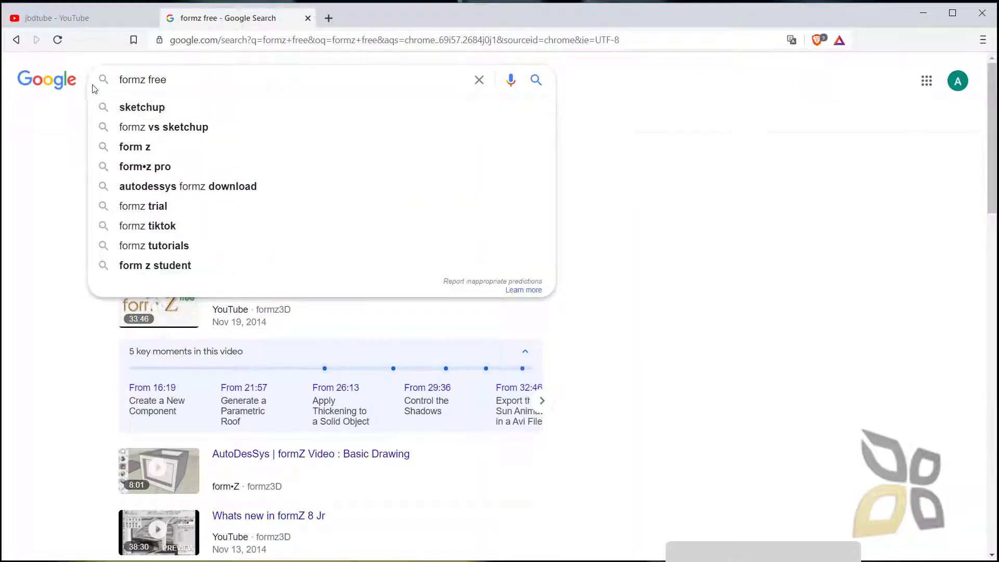
left_click(85, 151)
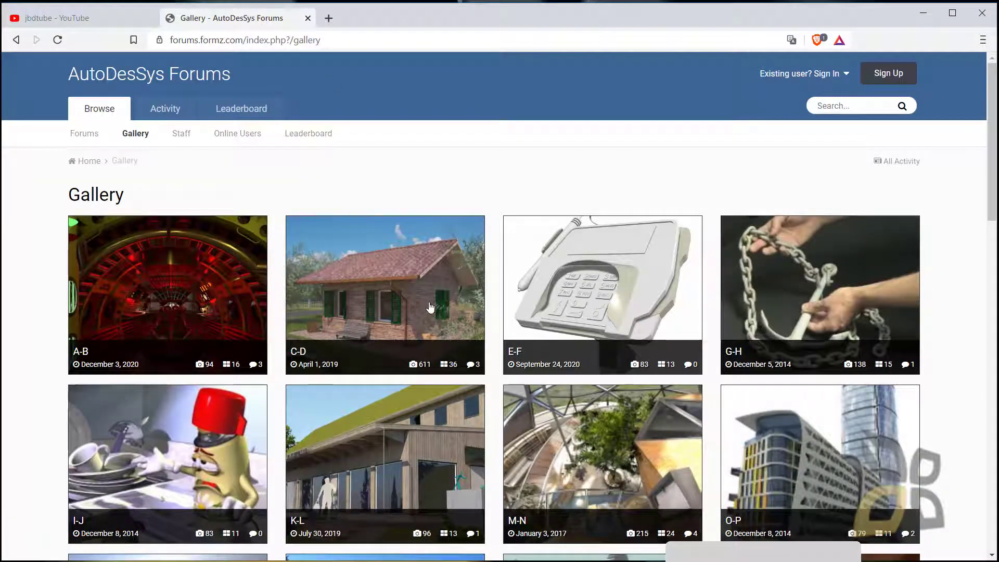
scroll(429, 307, "down", 7)
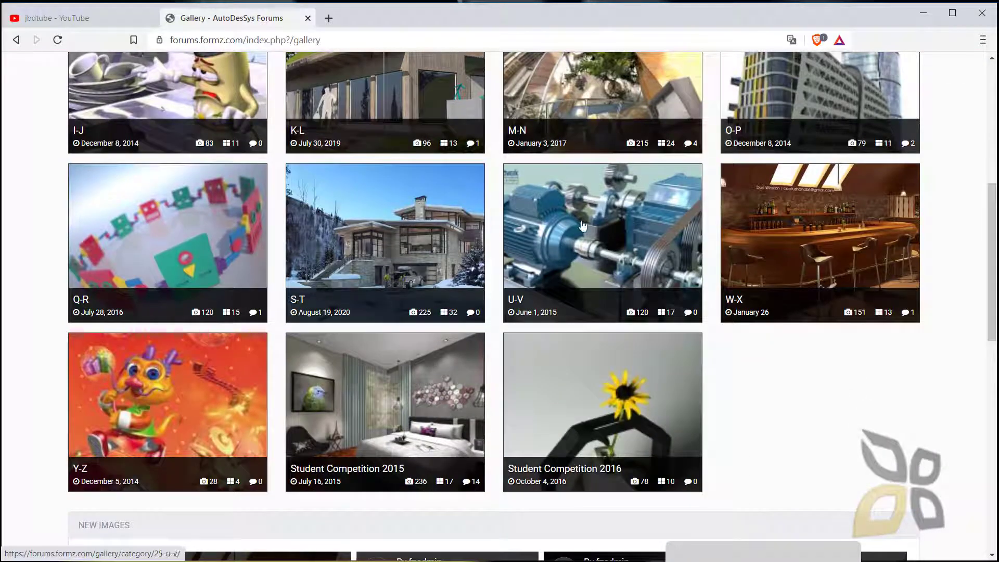
scroll(384, 414, "down", 3)
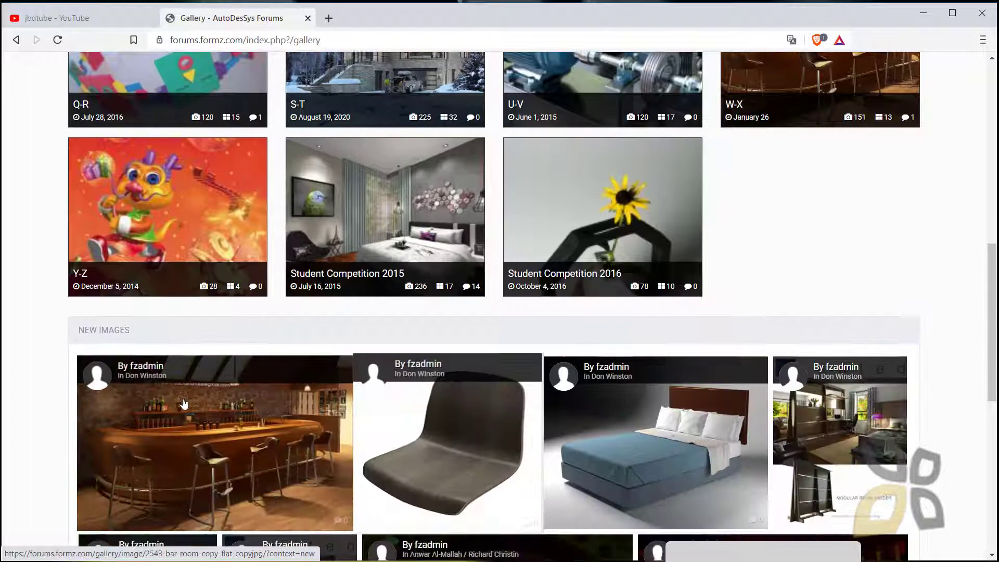
scroll(219, 415, "down", 3)
scroll(219, 414, "down", 7)
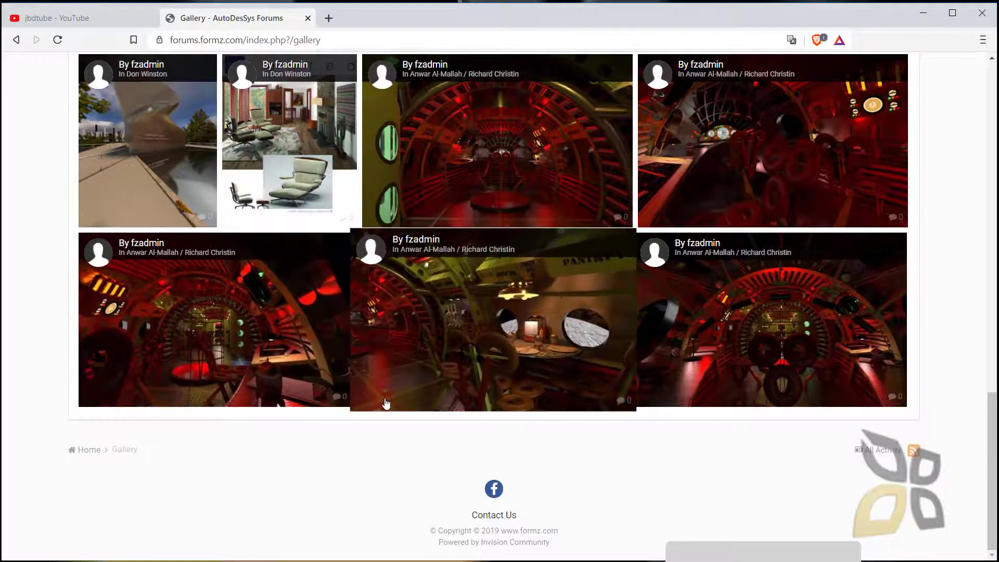
scroll(383, 404, "up", 20)
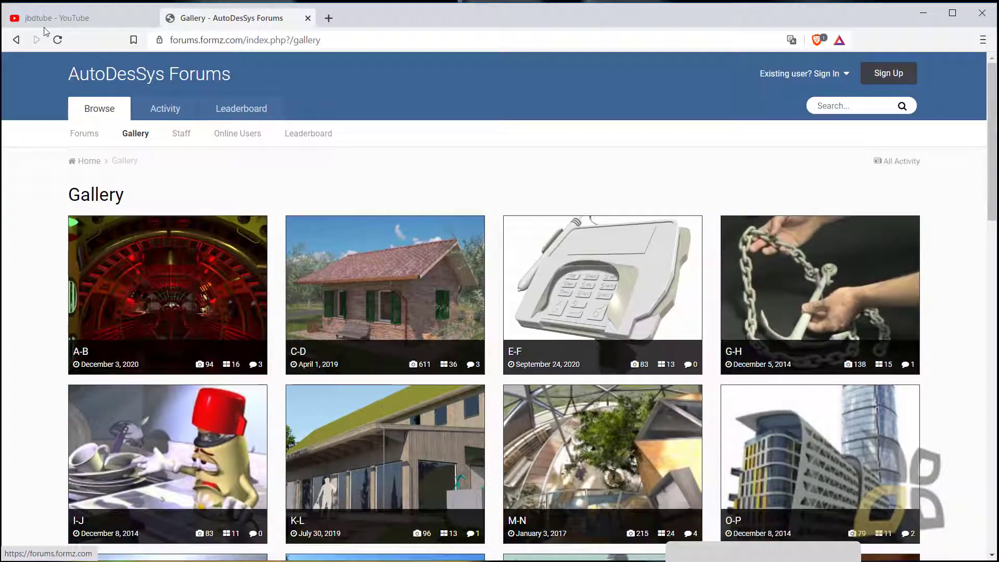
Go back and browse the form·Z products overview page
left_click(16, 40)
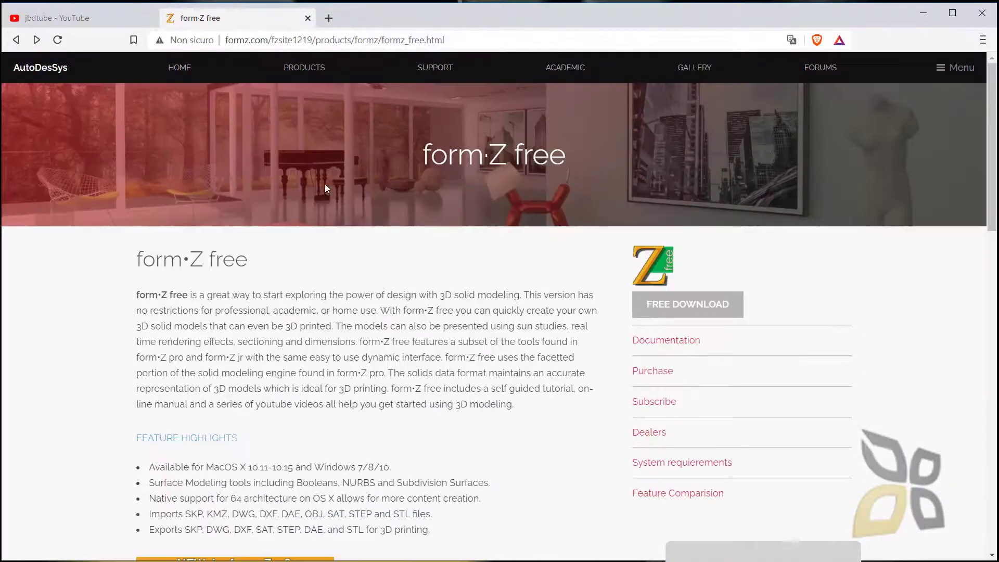
left_click(312, 74)
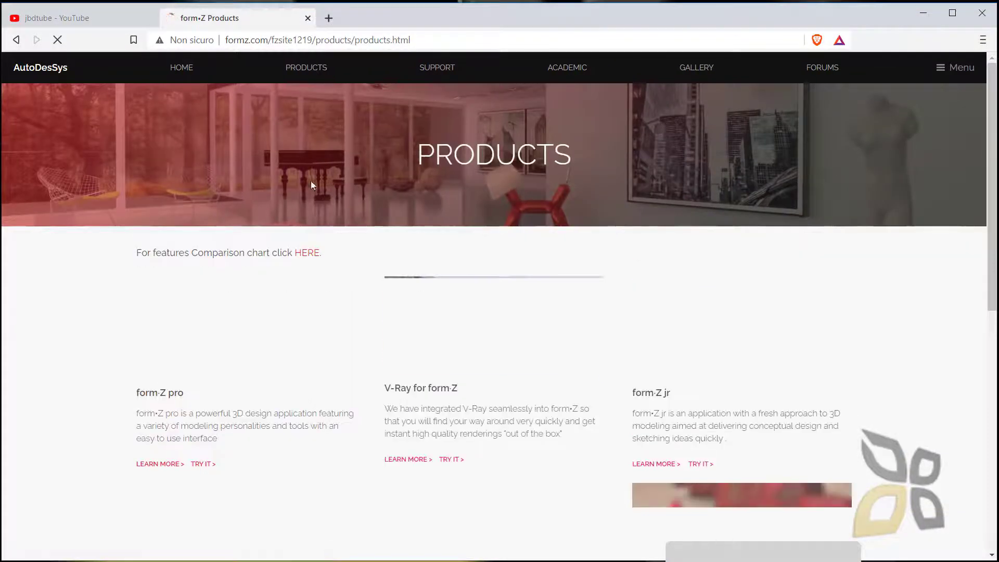
scroll(313, 362, "down", 1)
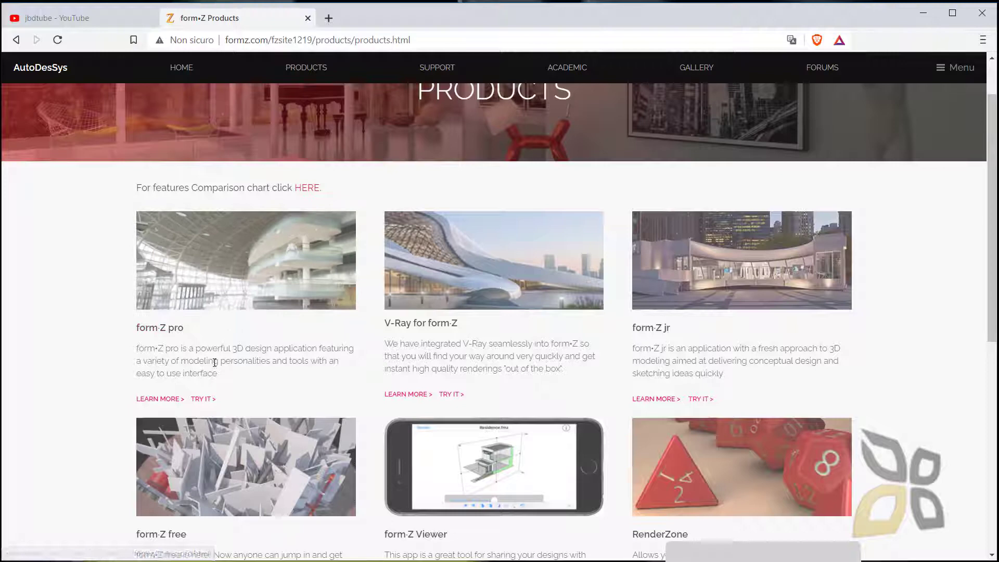
scroll(403, 294, "down", 1)
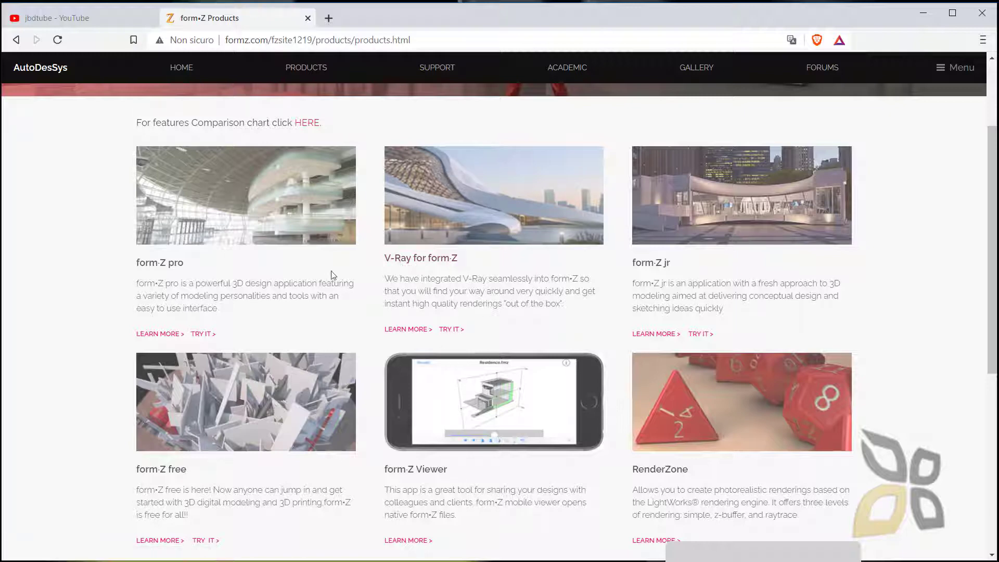
scroll(645, 254, "down", 1)
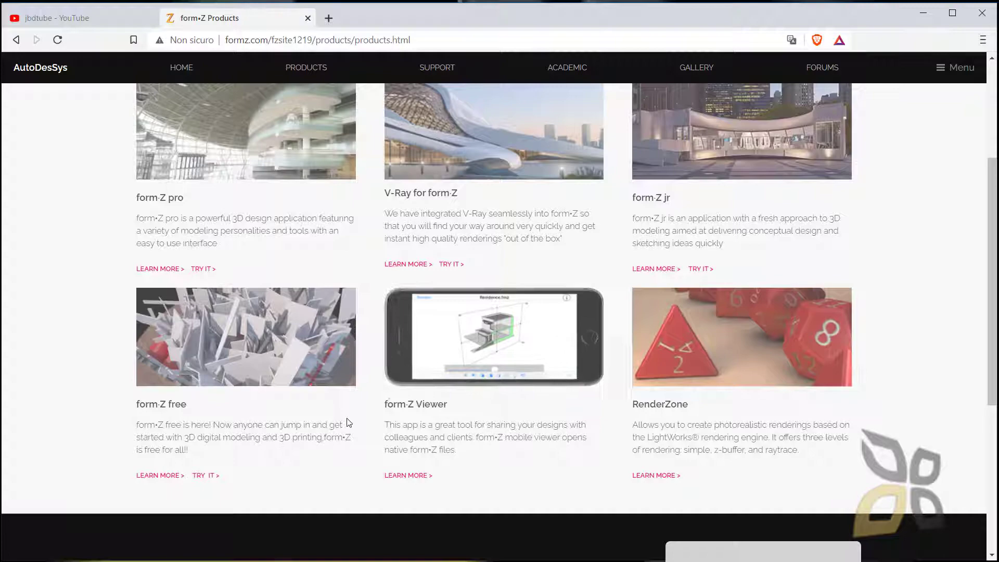
scroll(347, 420, "down", 5)
scroll(347, 421, "up", 7)
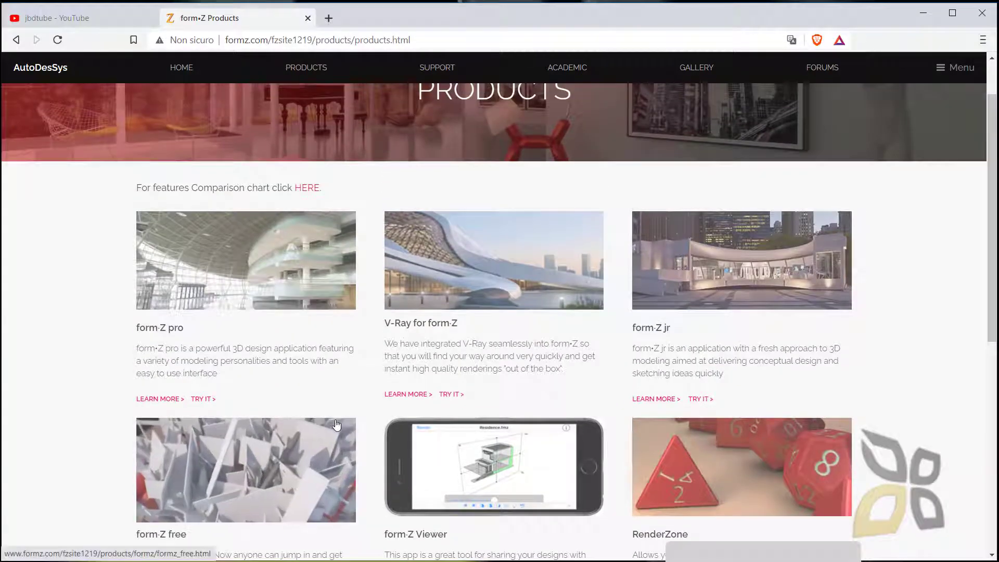
scroll(337, 424, "down", 1)
scroll(313, 416, "down", 2)
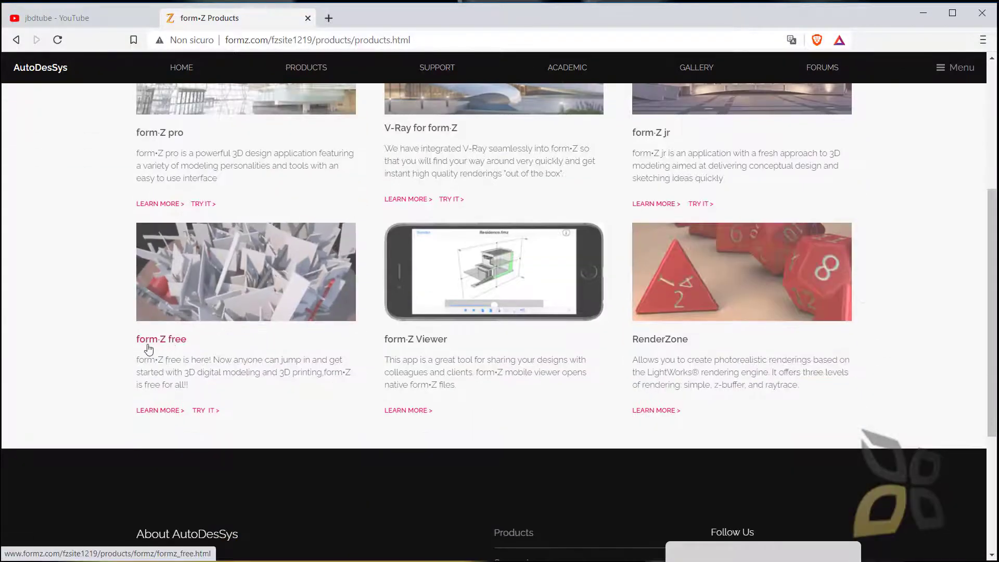
Open the form·Z free product page and read through its feature highlights
left_click(166, 344)
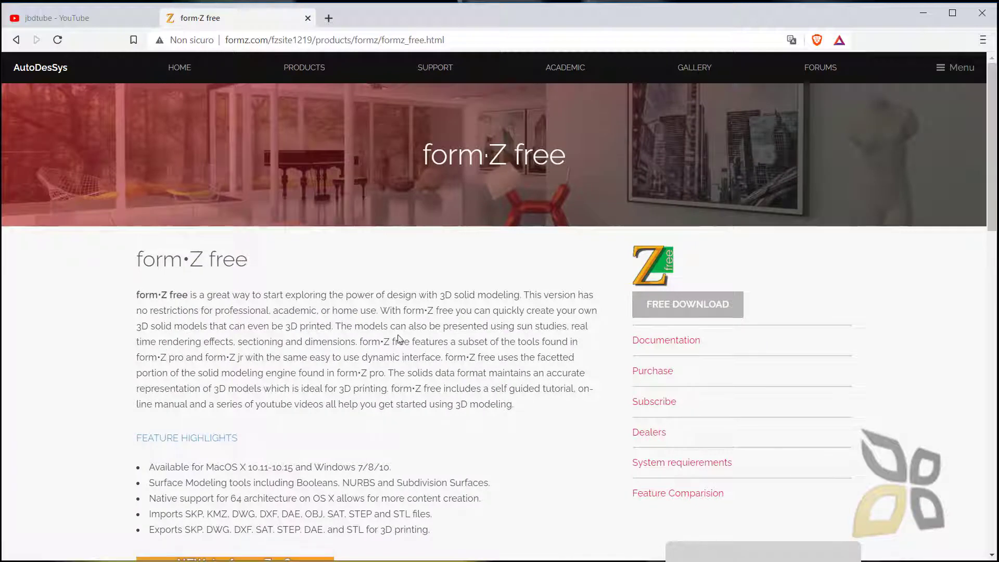
scroll(479, 341, "down", 2)
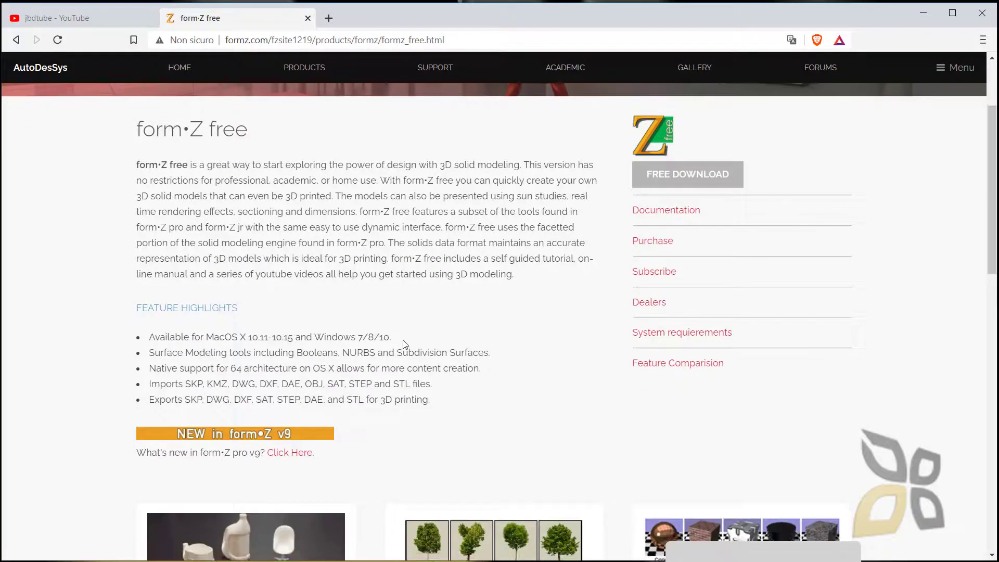
scroll(284, 348, "down", 3)
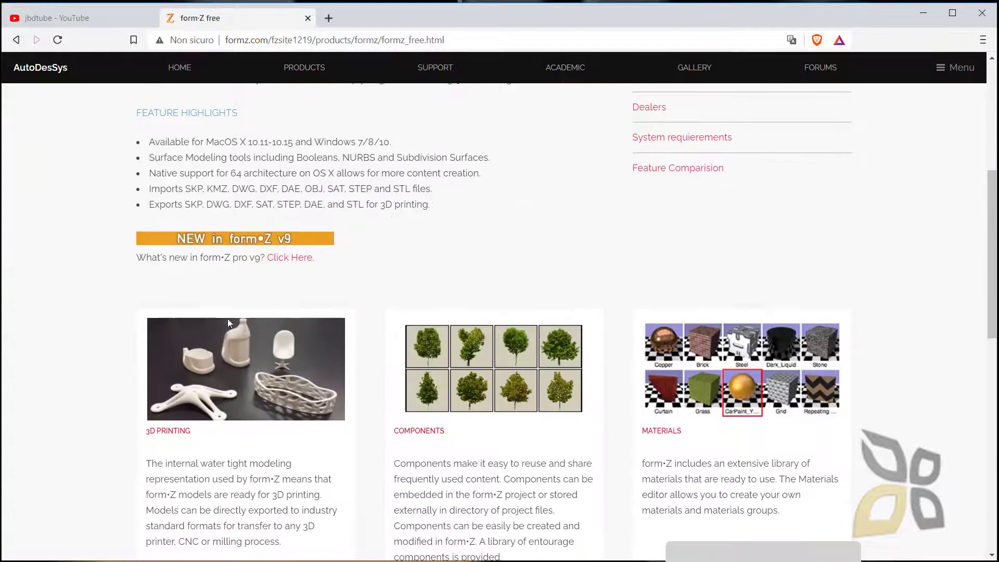
left_click_drag(136, 259, 304, 270)
left_click(248, 276)
scroll(268, 333, "down", 2)
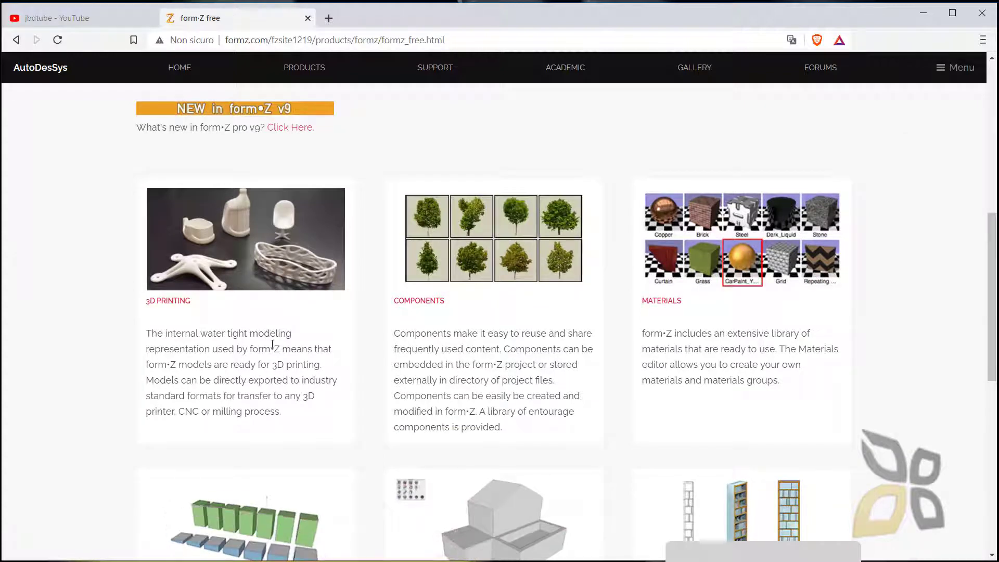
scroll(439, 360, "down", 5)
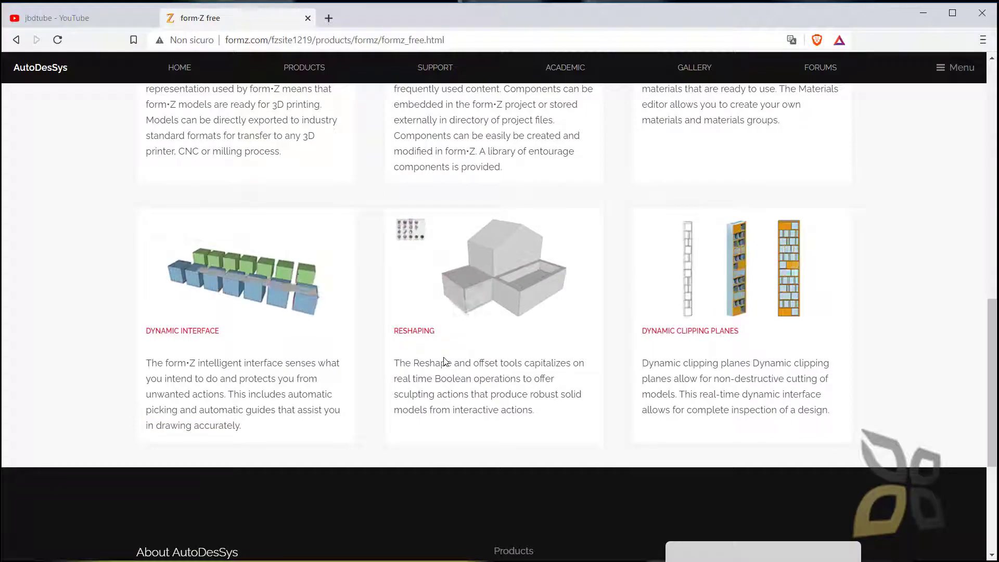
scroll(373, 352, "up", 9)
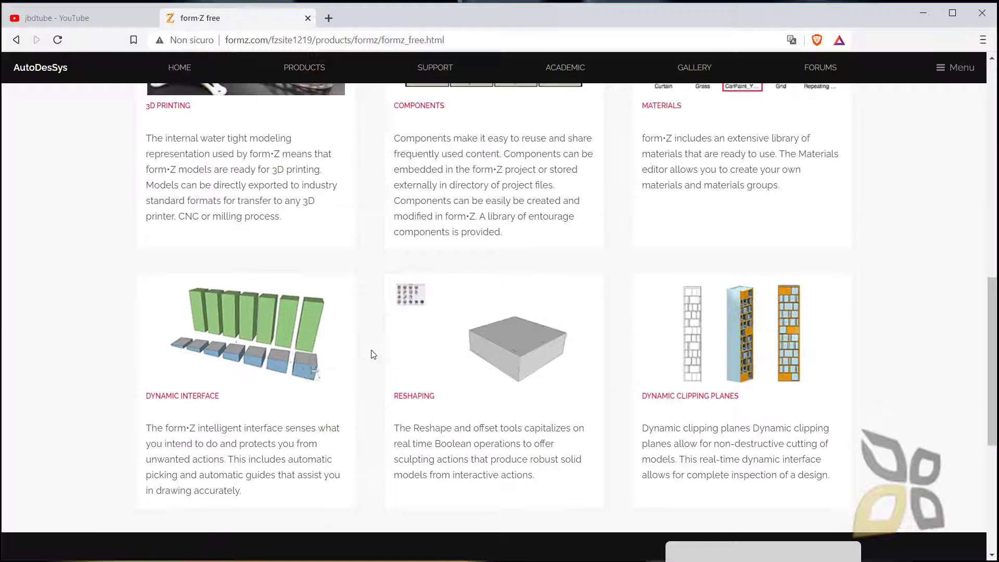
scroll(373, 354, "up", 2)
scroll(343, 353, "down", 1)
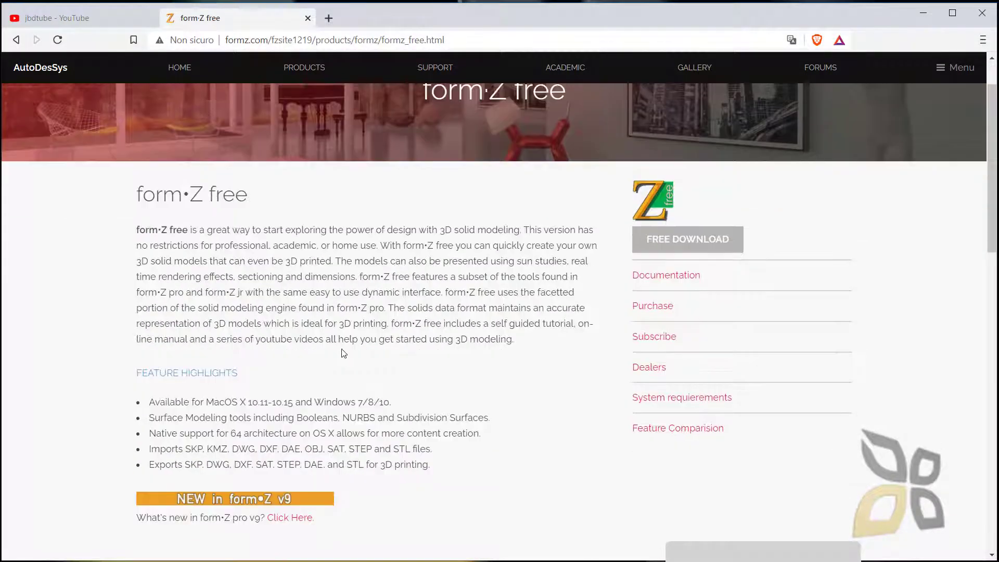
scroll(340, 353, "up", 1)
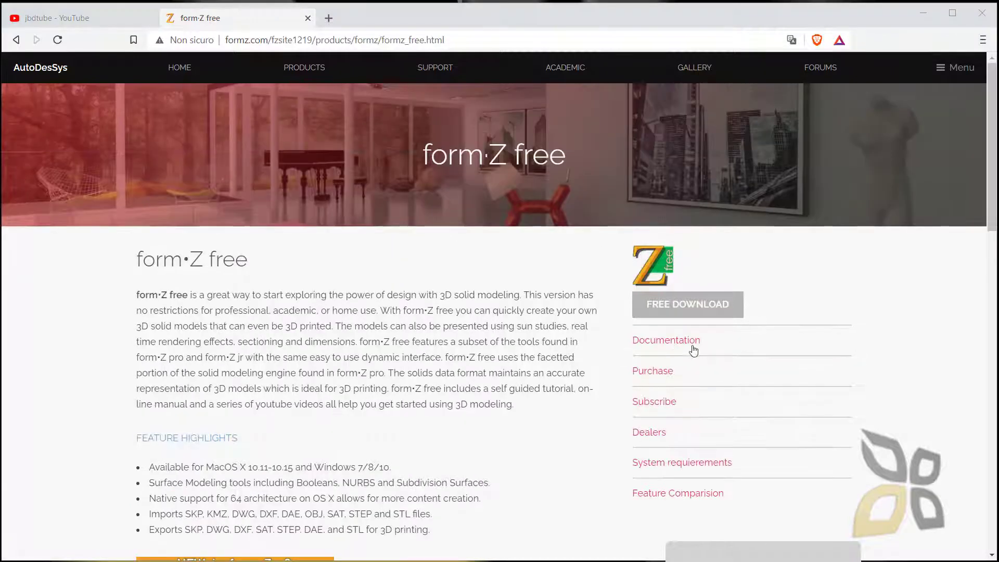
Open the form·Z free download request page and scroll down to its form
left_click(670, 313)
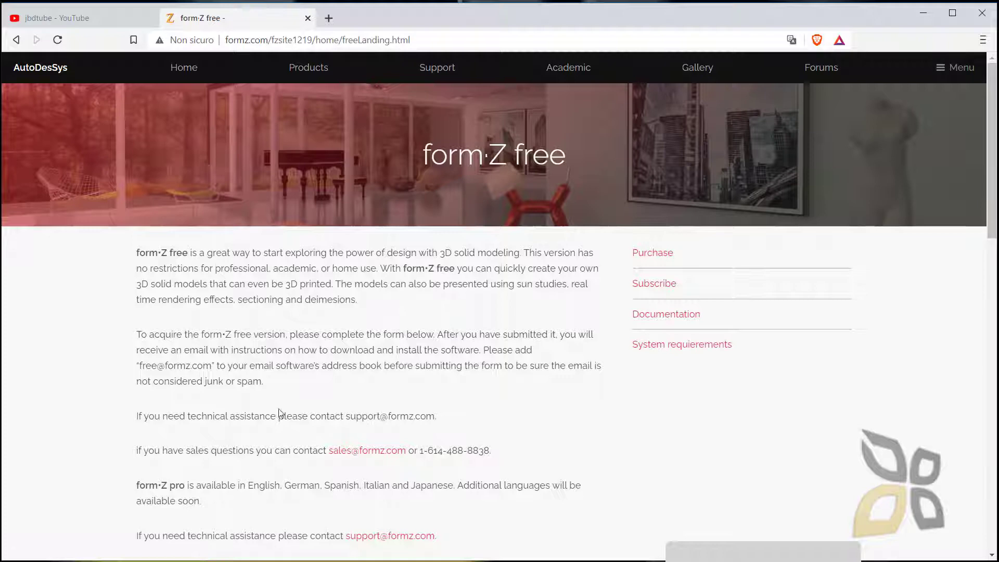
scroll(328, 442, "down", 2)
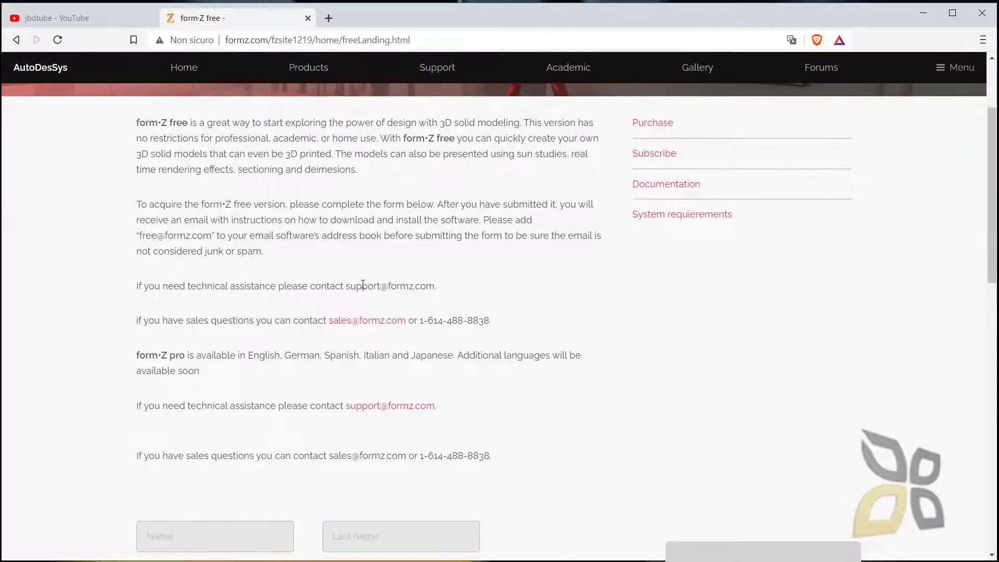
scroll(339, 325, "down", 3)
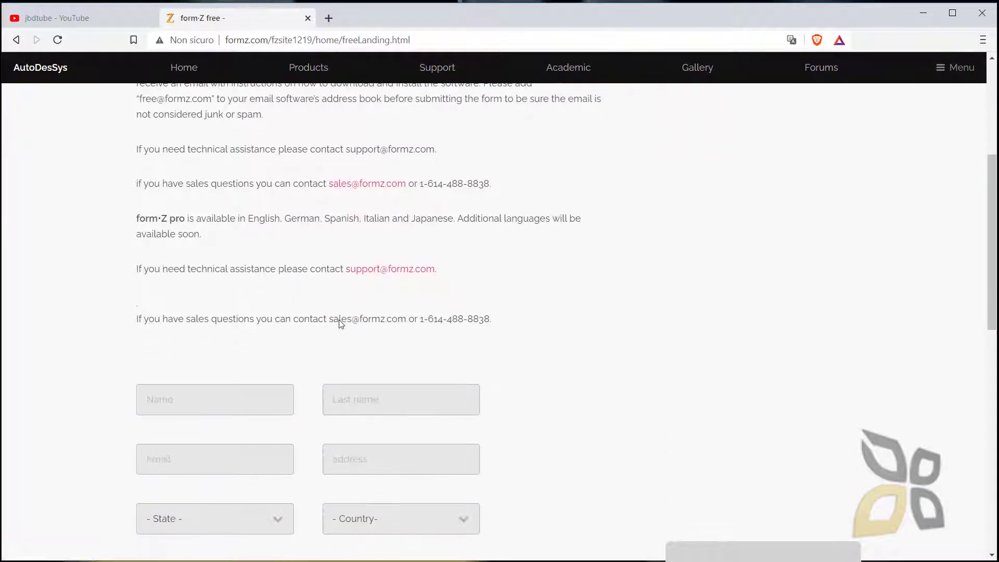
scroll(339, 324, "down", 1)
scroll(339, 324, "up", 2)
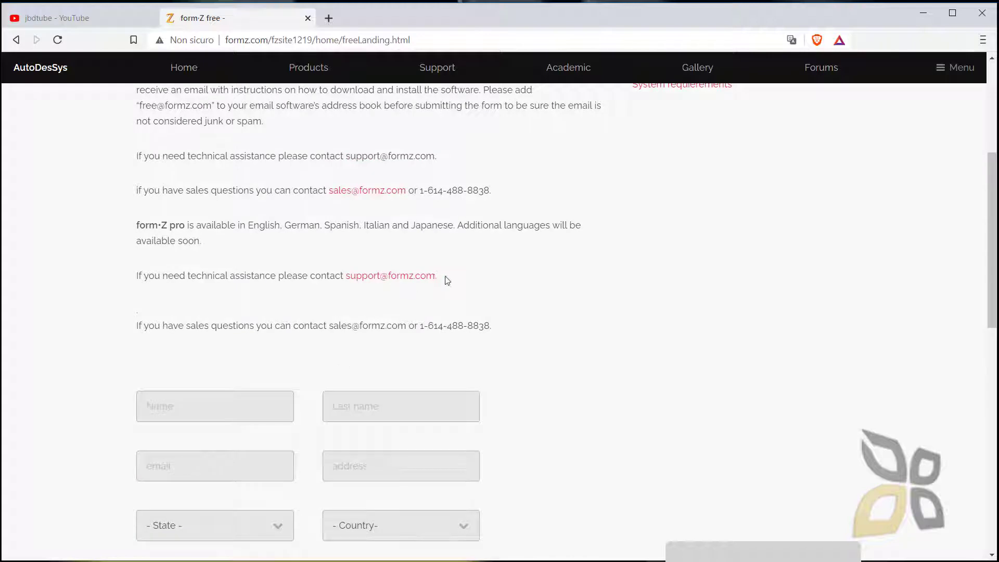
left_click_drag(446, 280, 344, 274)
left_click(329, 363)
scroll(330, 364, "down", 1)
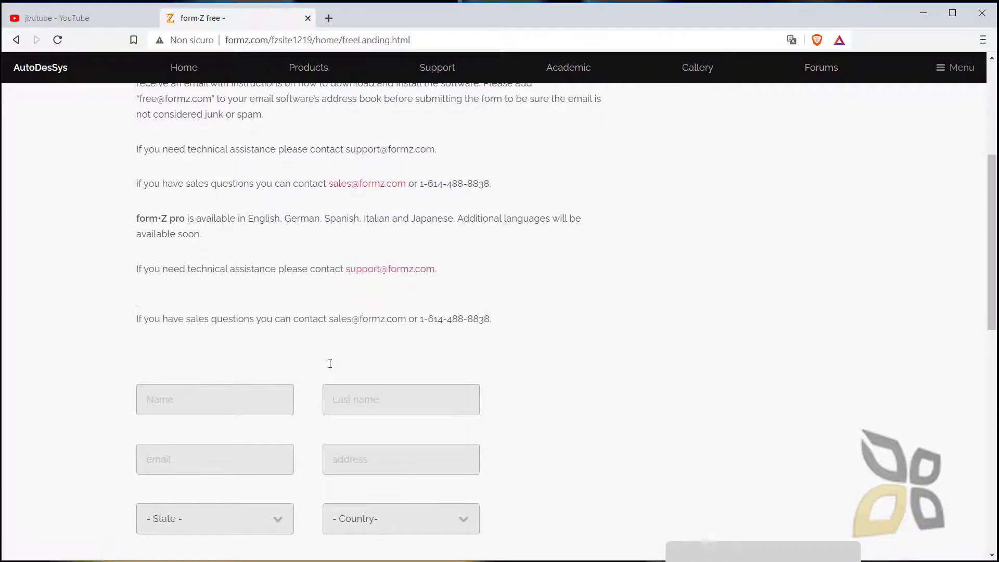
scroll(307, 359, "down", 2)
scroll(211, 312, "down", 1)
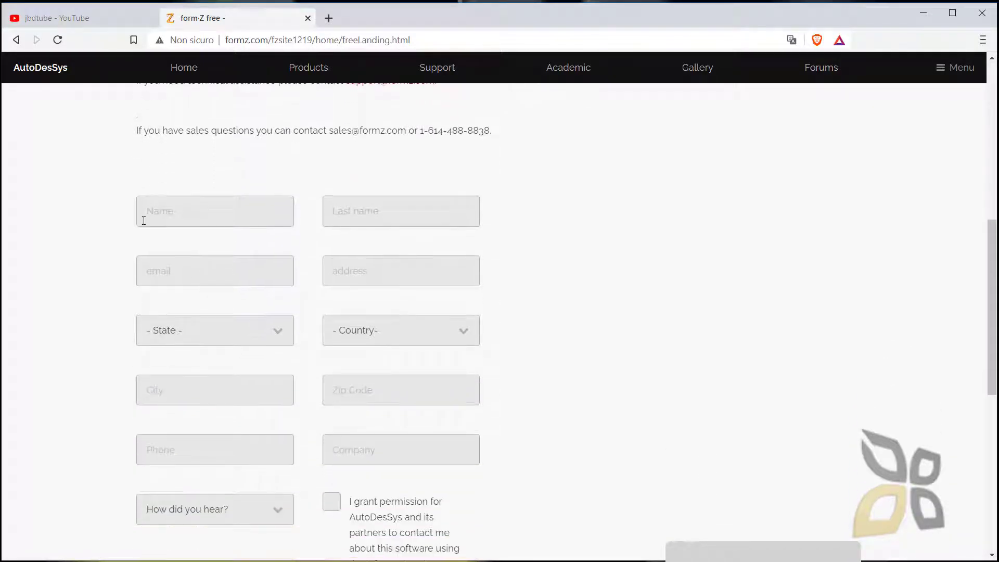
scroll(406, 328, "down", 1)
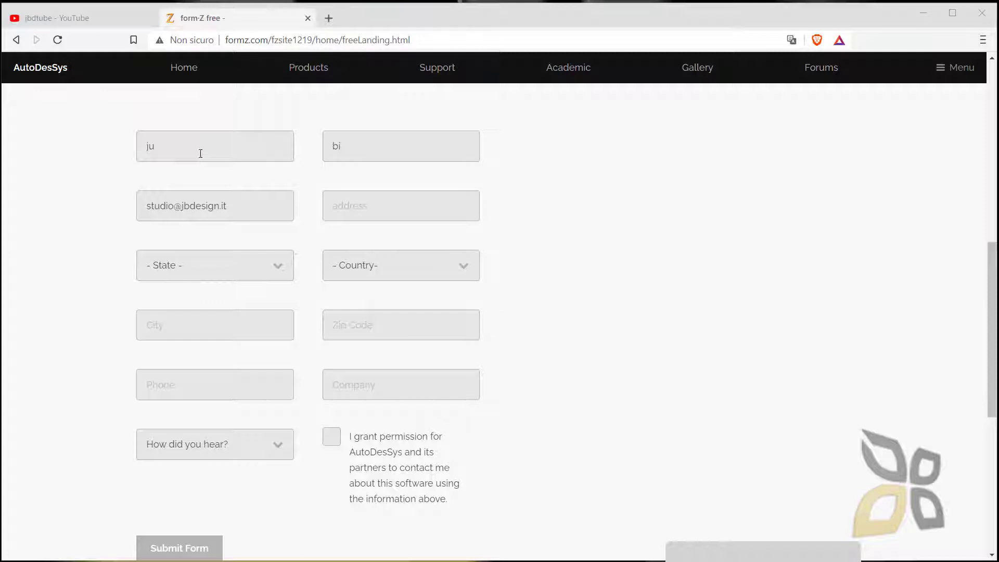
Fill in the name and last name, grant contact permission, and submit the request form
left_click(155, 151)
left_click(367, 148)
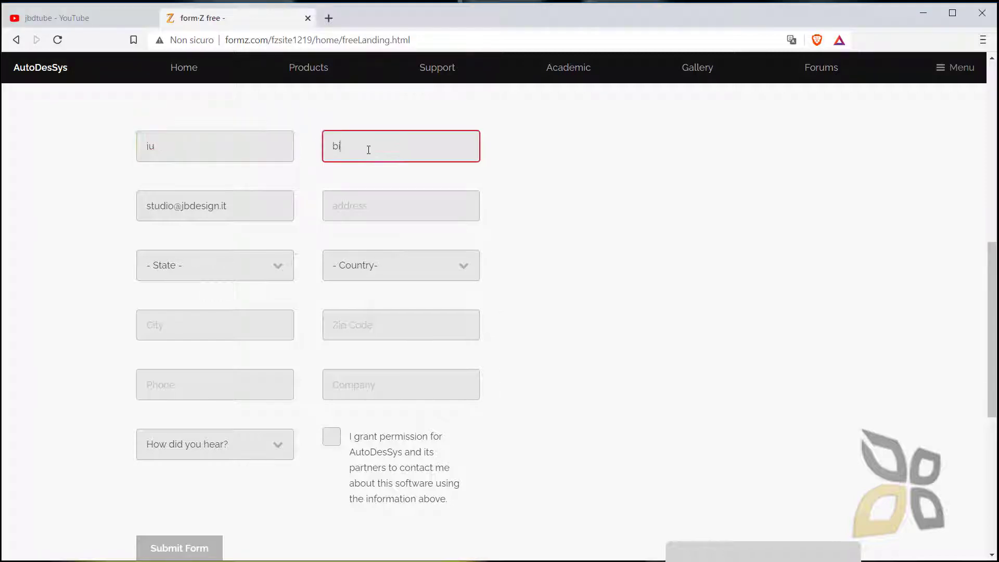
left_click(582, 169)
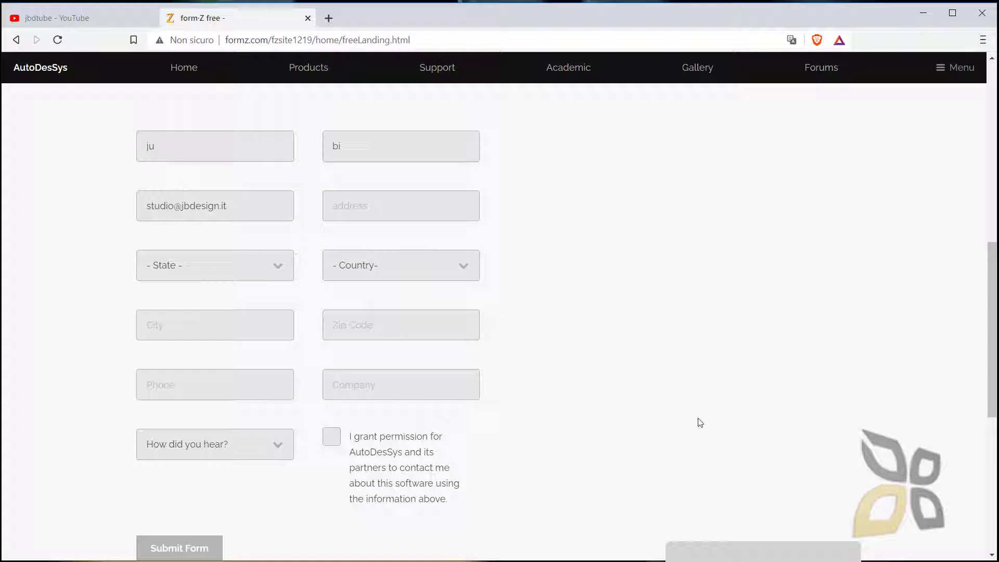
left_click(327, 445)
scroll(538, 460, "down", 1)
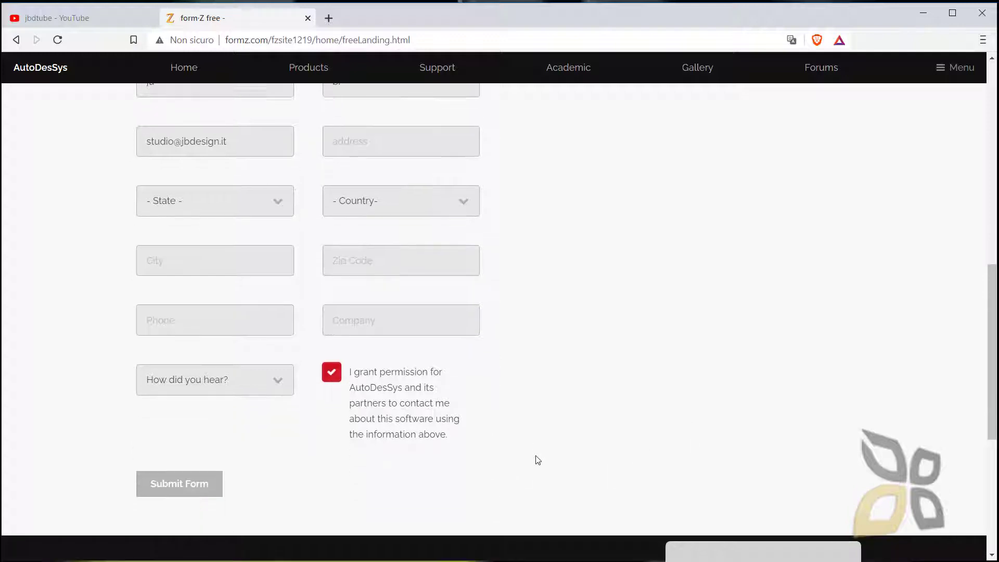
left_click(210, 488)
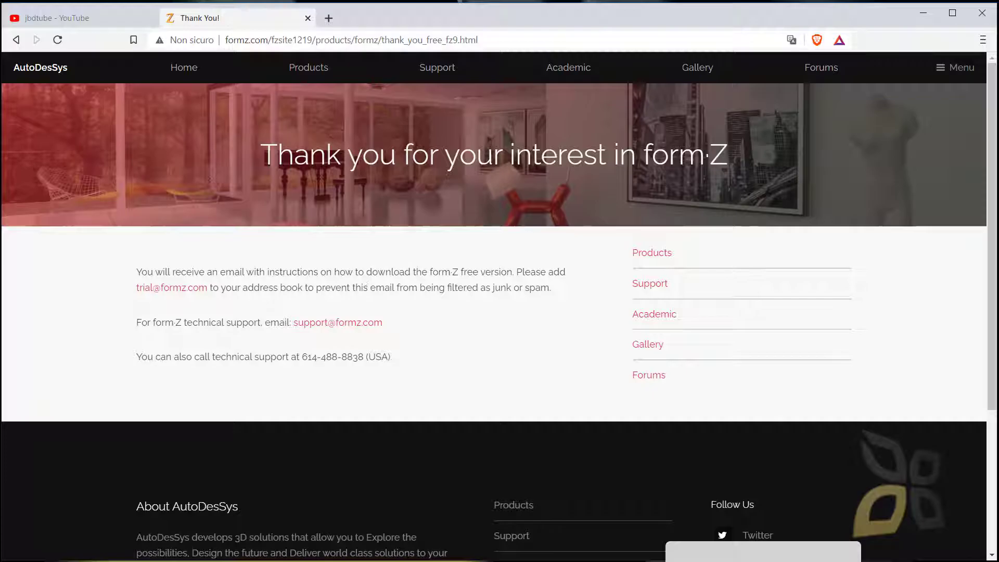
Open a new tab and bring the webmail window with the formZ email forward
key("ctrl+t")
key("alt+Tab")
left_click_drag(570, 119, 566, 0)
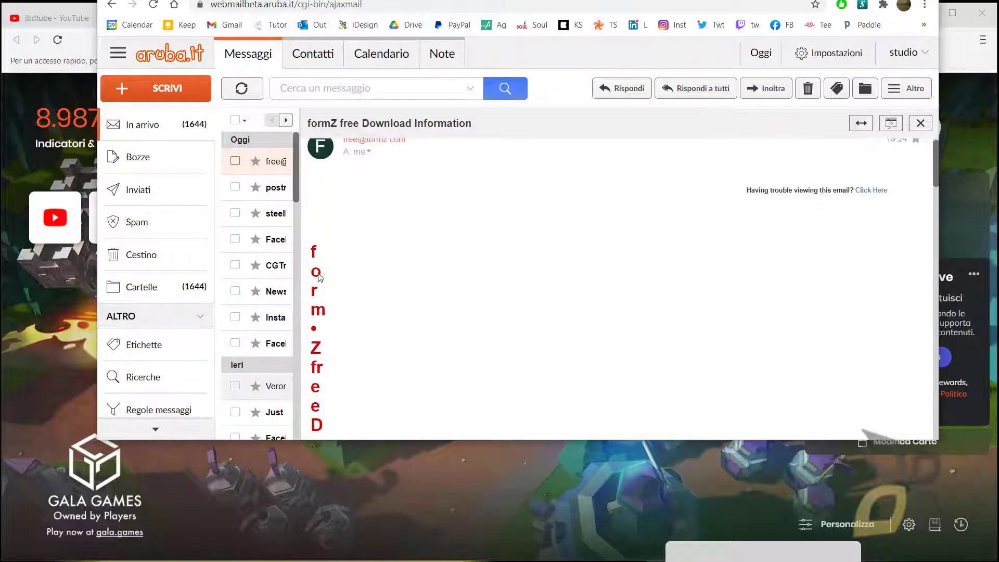
Open the formZ email's 'Click Here' download link in another tab
scroll(319, 277, "down", 4)
scroll(319, 276, "down", 3)
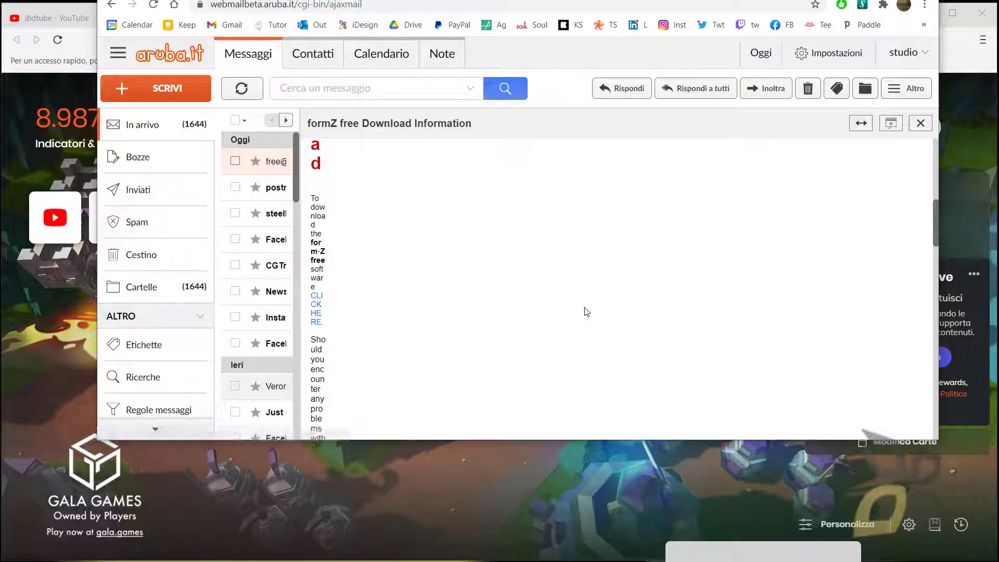
scroll(584, 310, "up", 10)
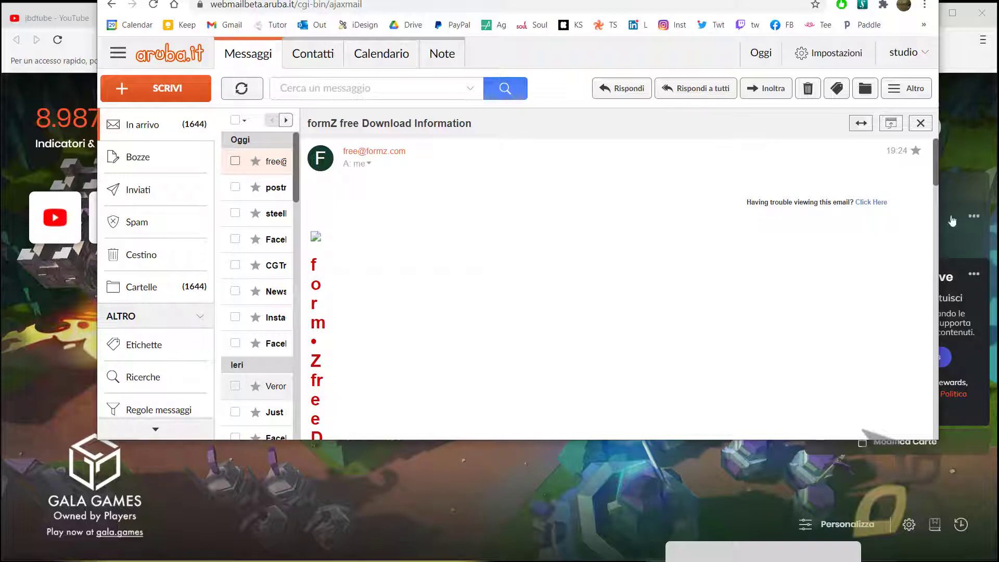
right_click(863, 207)
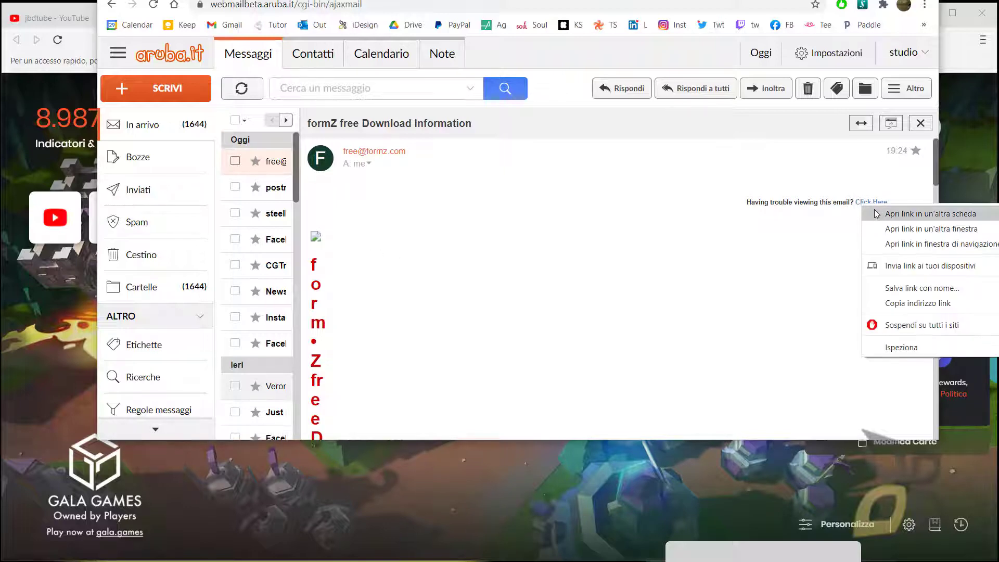
left_click(874, 211)
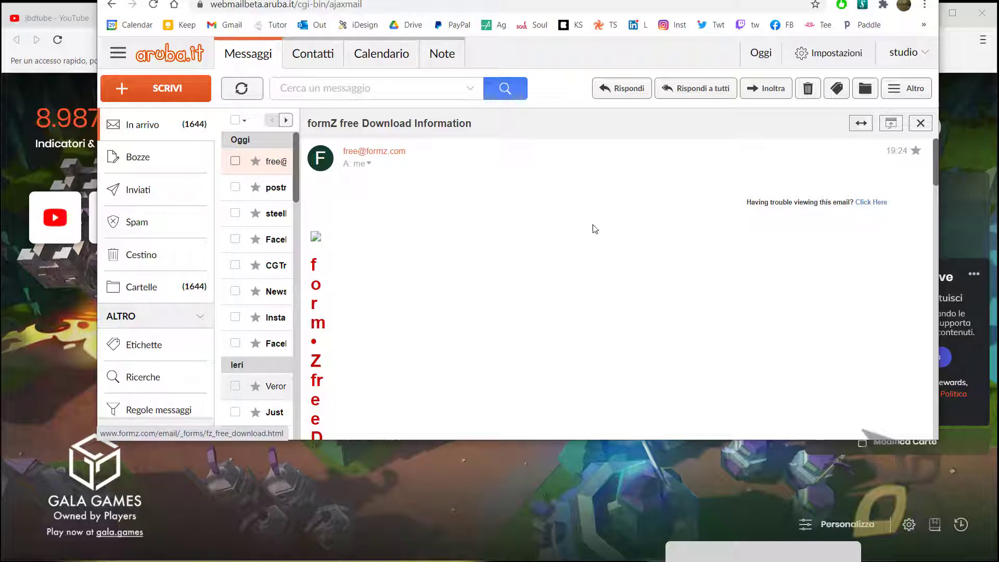
scroll(401, 297, "down", 10)
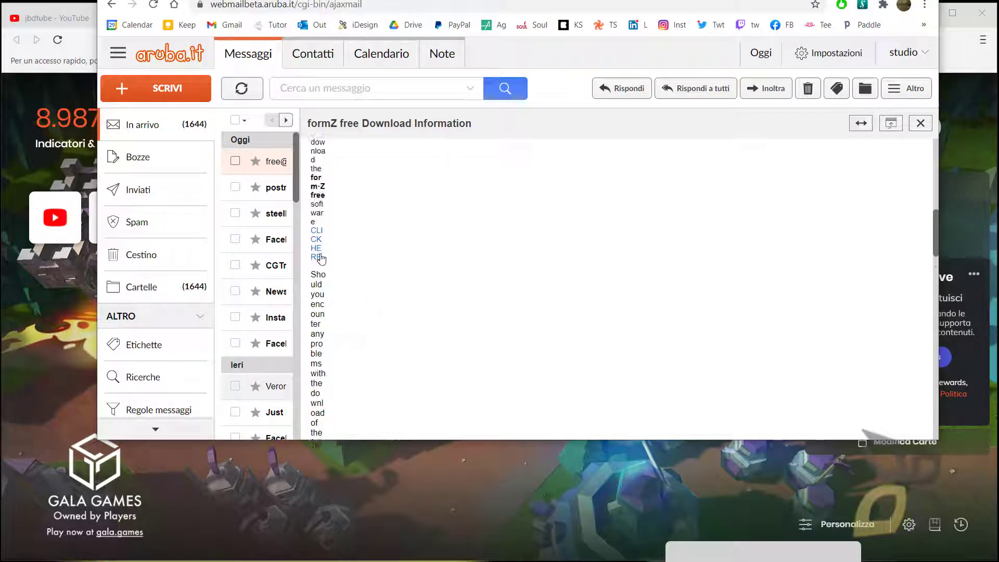
Open the download link in a new tab and close the webmail tab
right_click(321, 259)
left_click(356, 264)
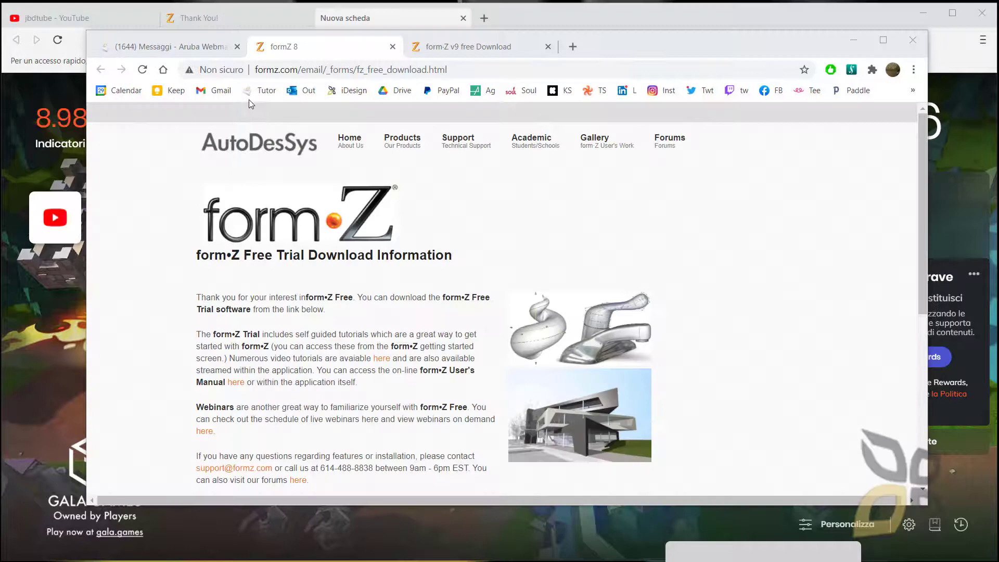
left_click(236, 46)
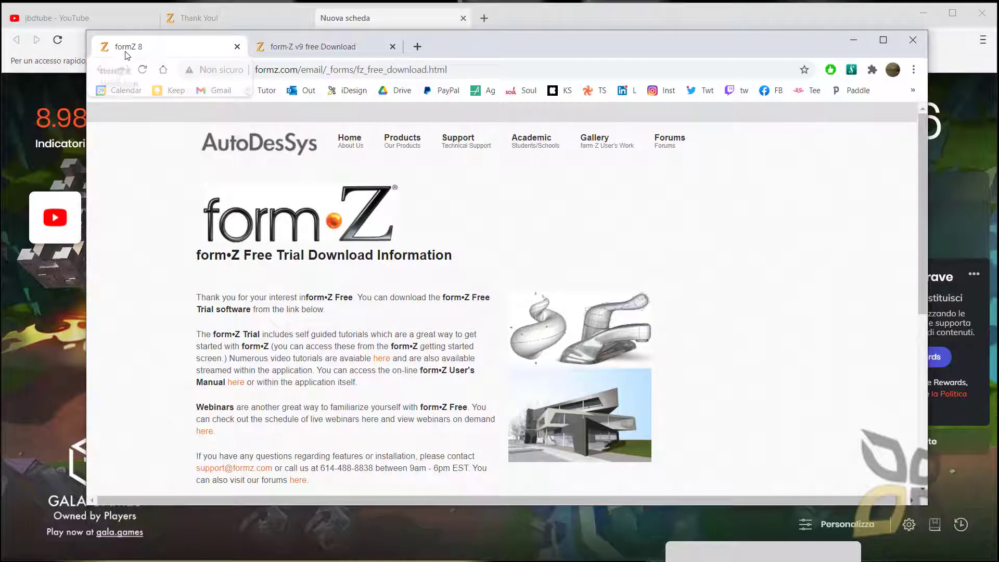
Compare the formZ 8 and v9 download pages, scrolling v9 to its WINDOWS section
left_click(289, 52)
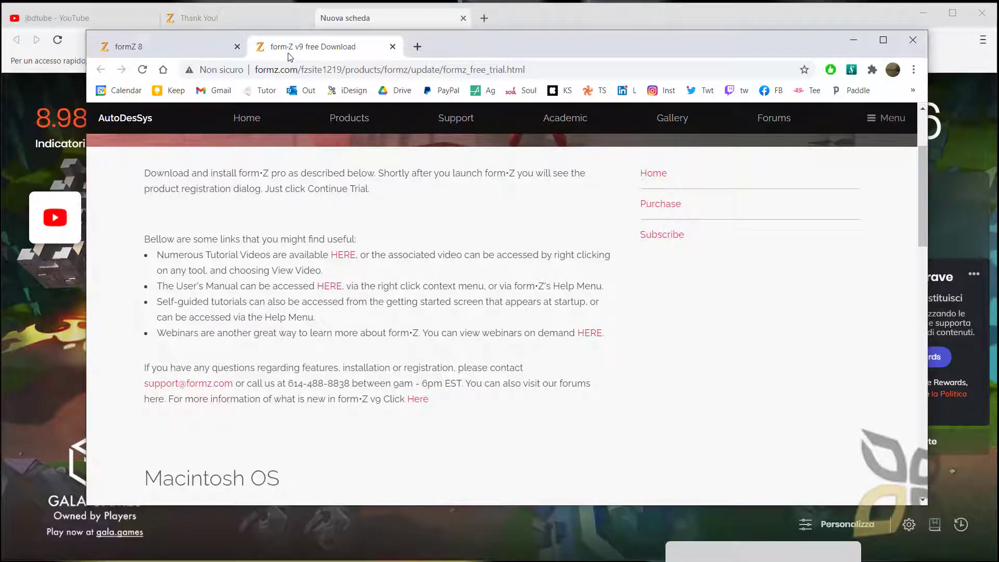
left_click(179, 49)
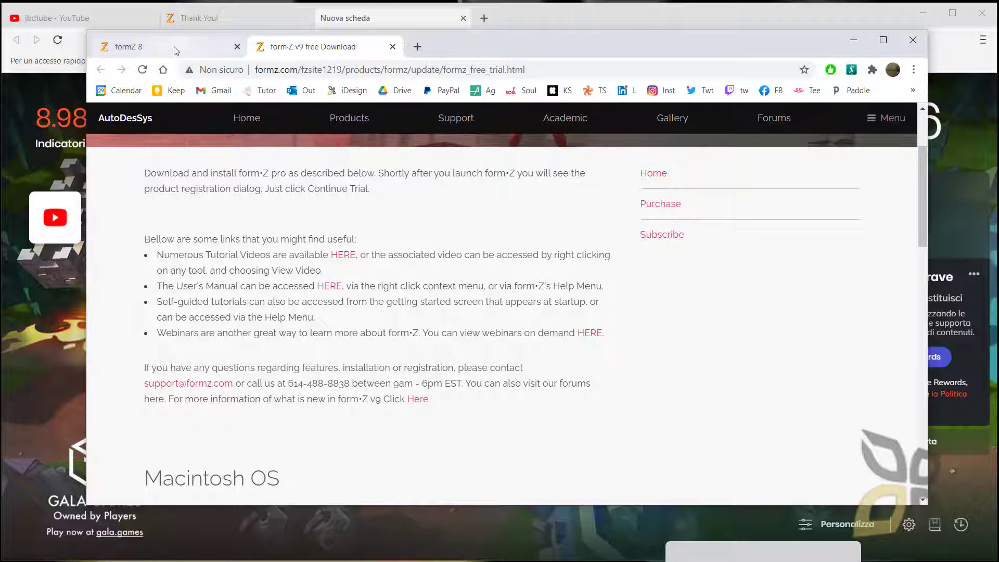
scroll(342, 270, "down", 2)
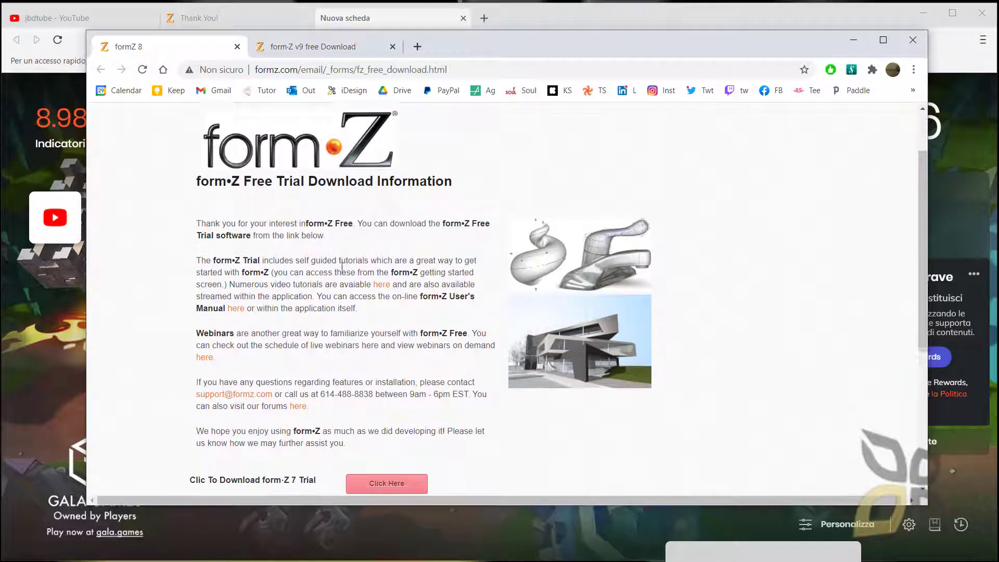
scroll(343, 270, "down", 1)
scroll(427, 415, "down", 1)
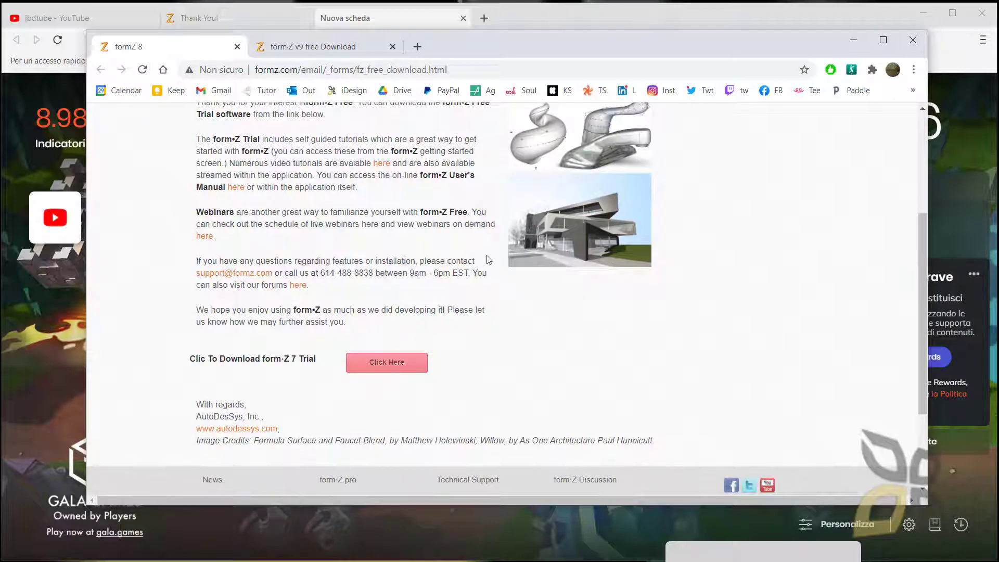
left_click(299, 48)
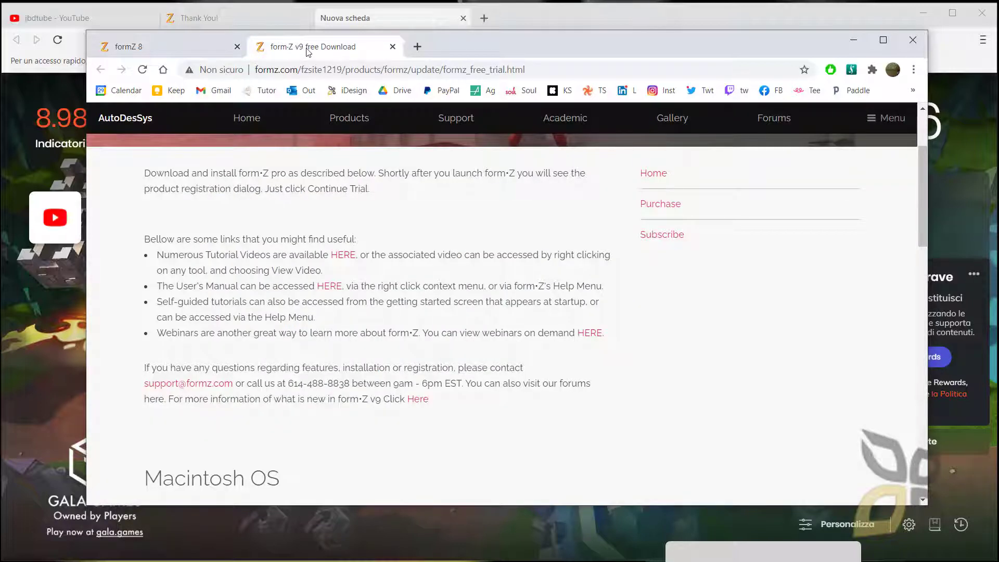
scroll(385, 240, "down", 6)
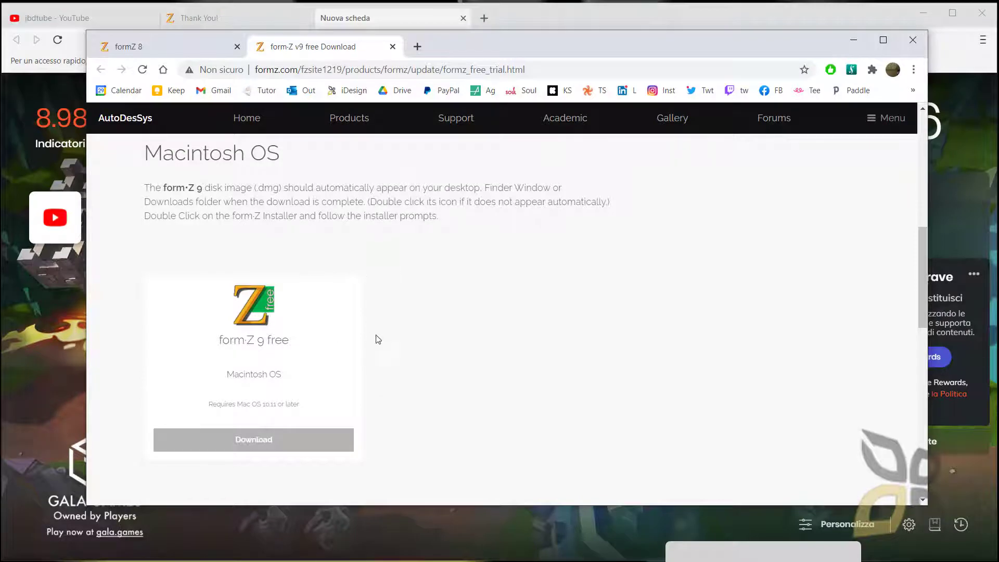
scroll(385, 339, "down", 3)
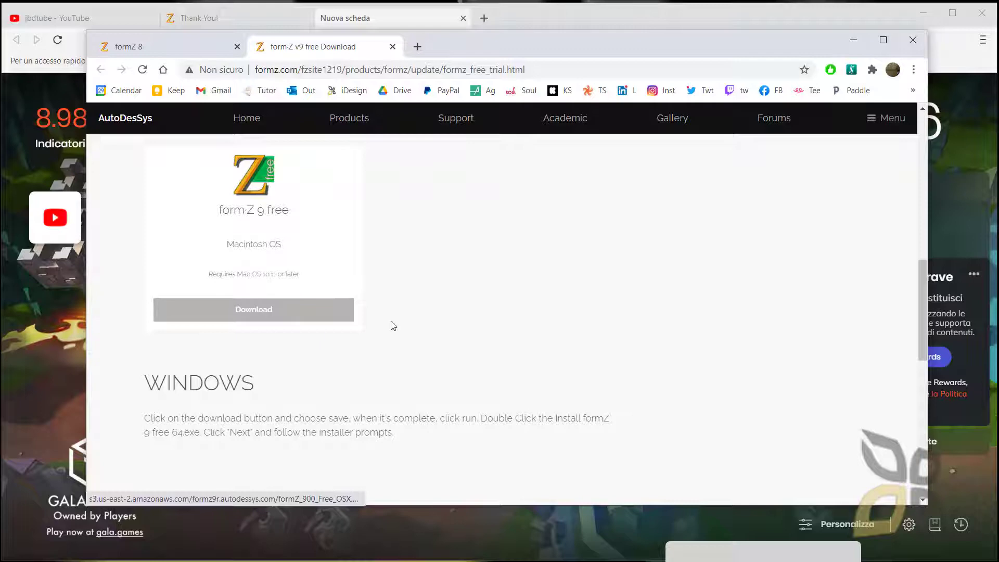
scroll(392, 326, "down", 3)
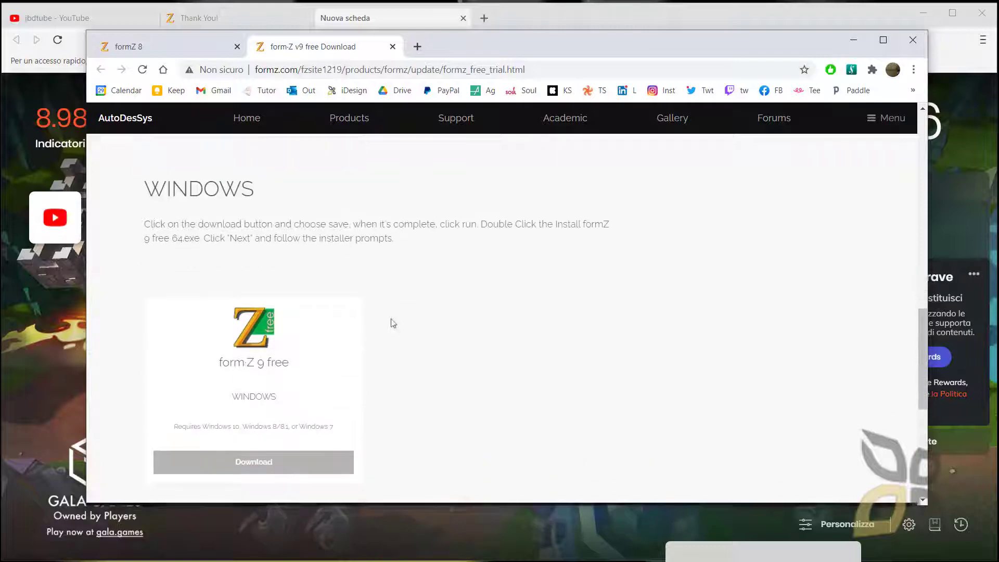
Download the Windows installer Install_formZ_9_Free.exe and set it to open when finished
left_click(271, 461)
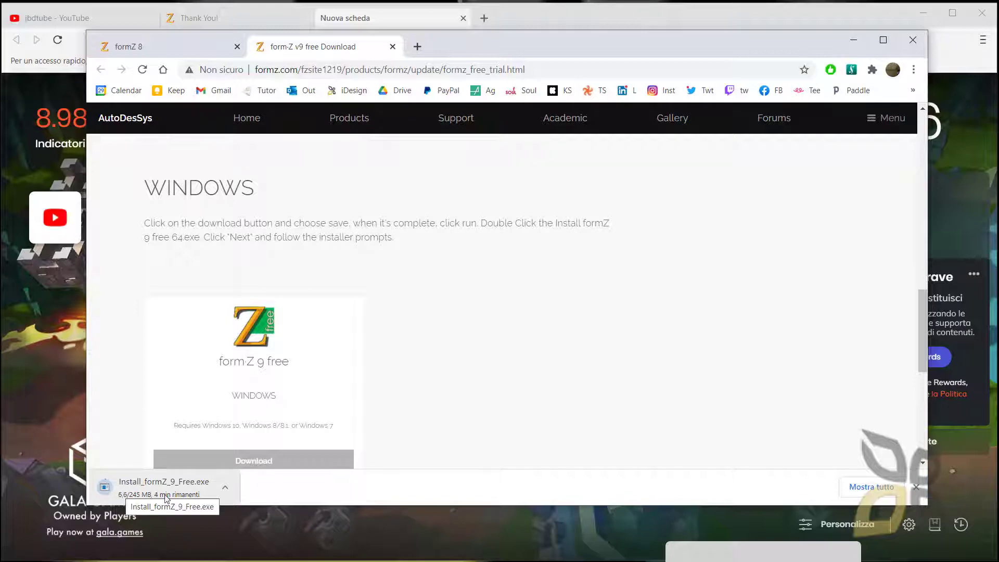
left_click(225, 489)
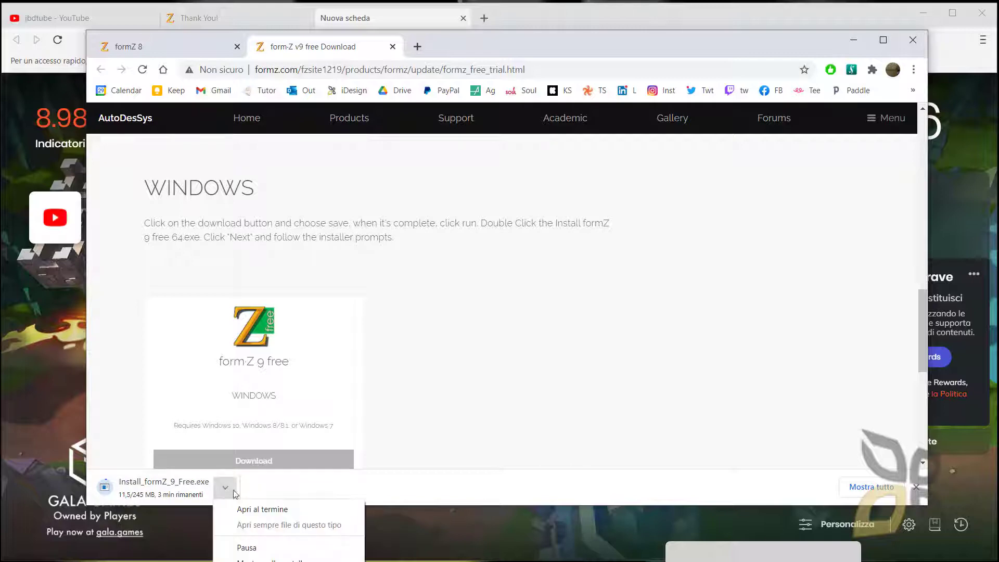
left_click(273, 509)
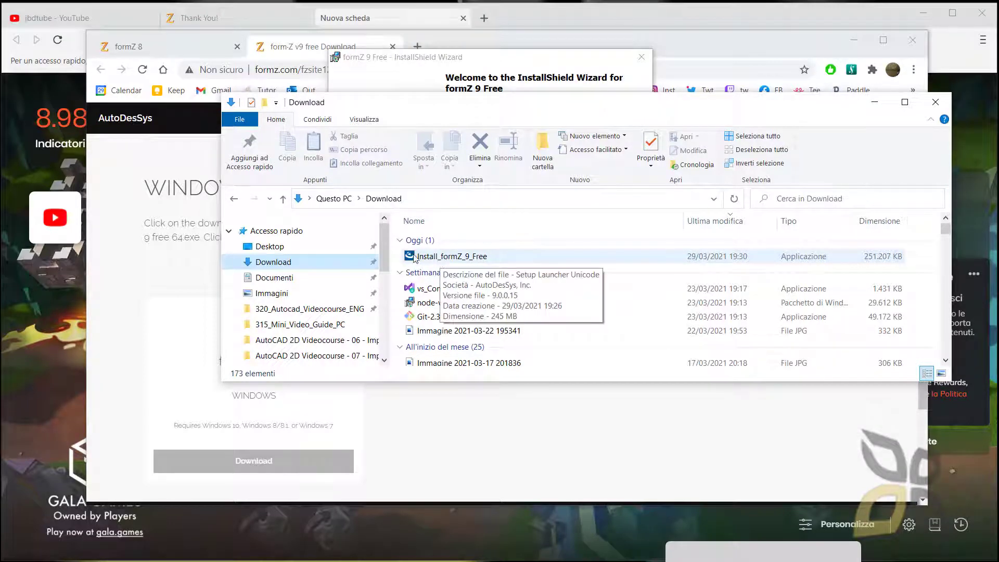
Install formZ 9 Free into the default C:\Program Files\formZ 9\formZ 9.0 Free\ folder
left_click(874, 102)
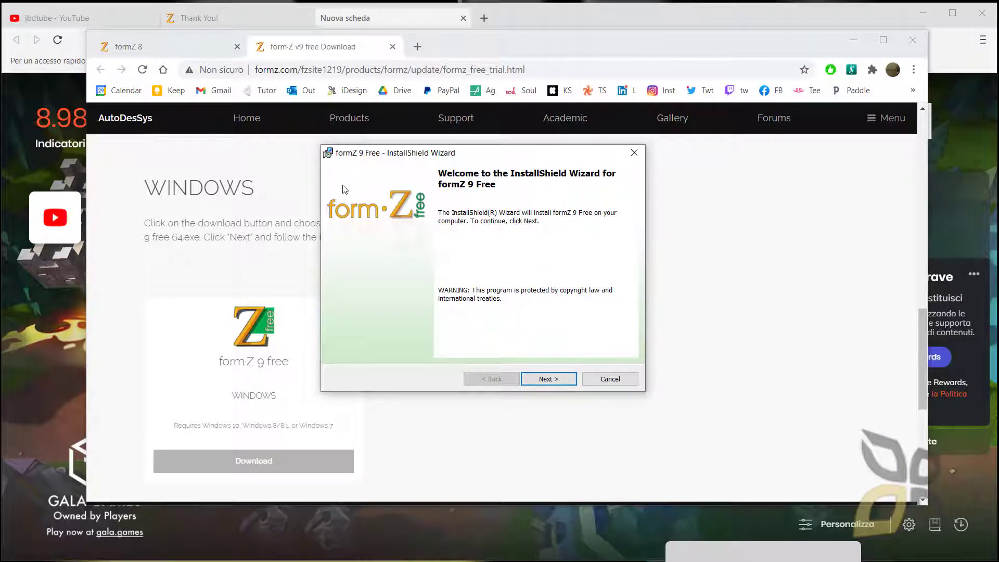
left_click(542, 379)
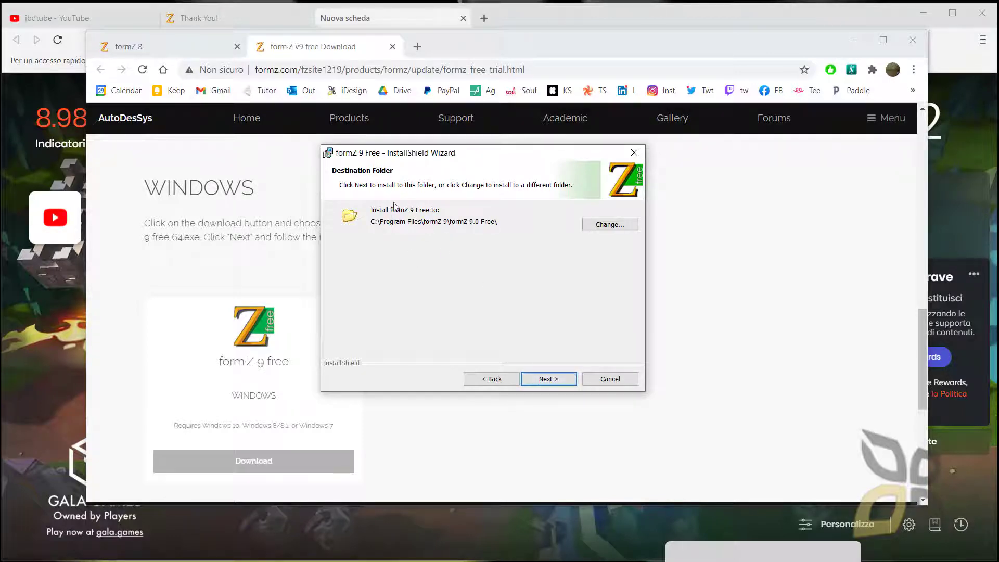
left_click(544, 380)
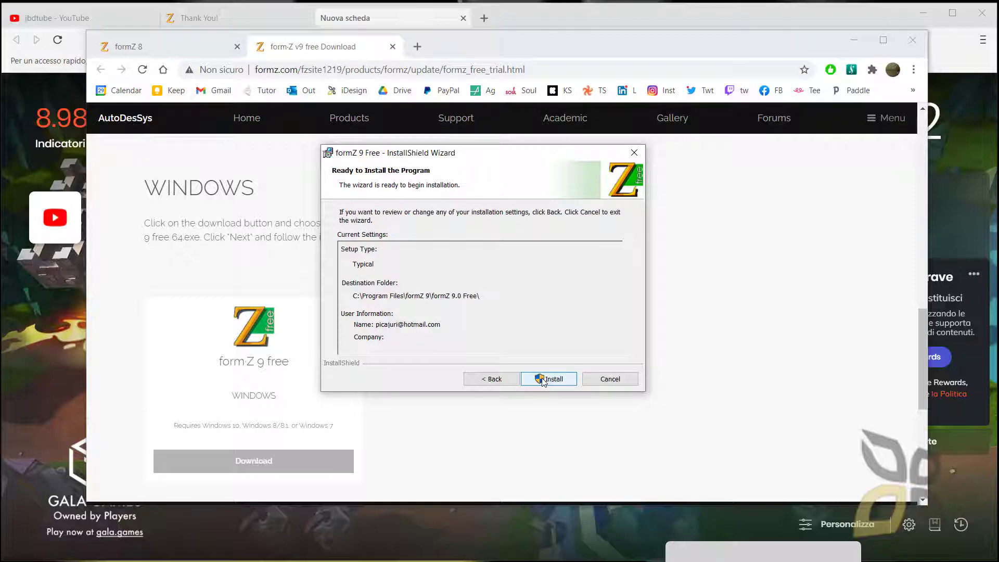
left_click(542, 380)
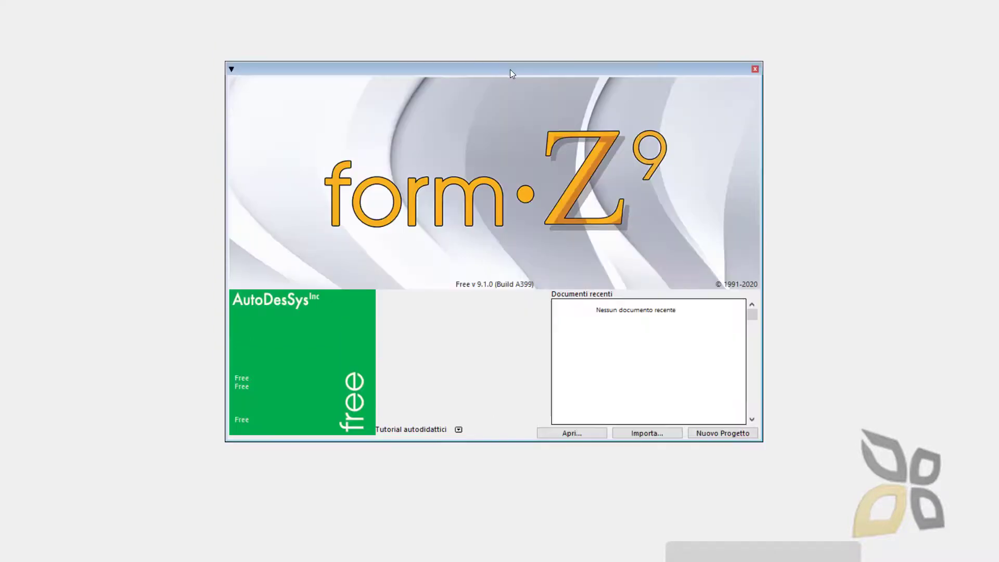
Open the Import dialog from the start window and review file types, keeping Automatico
mouse_move(509, 70)
left_mouse_down()
mouse_move(508, 86)
mouse_move(483, 72)
mouse_move(496, 98)
mouse_move(495, 76)
left_mouse_up()
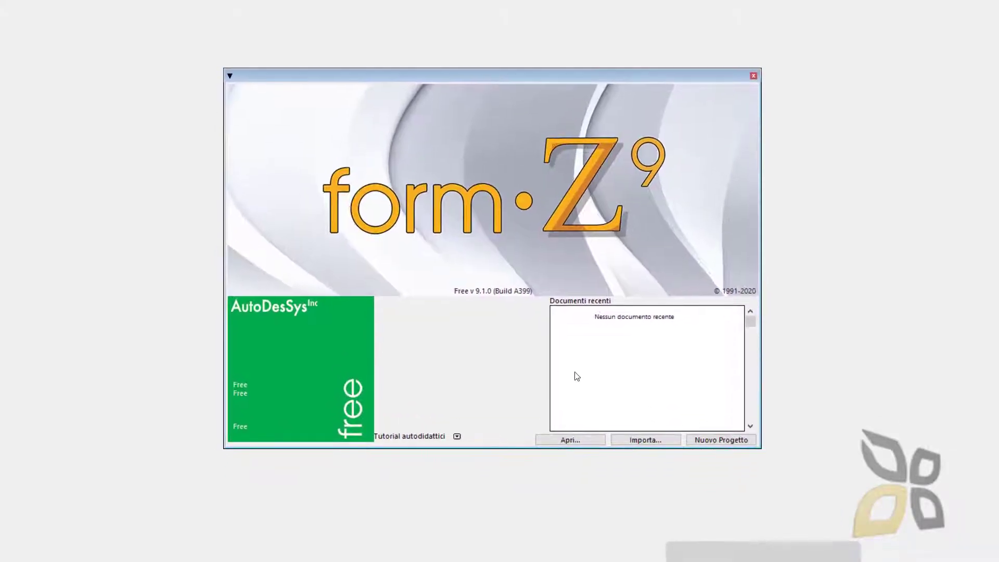
left_click(559, 439)
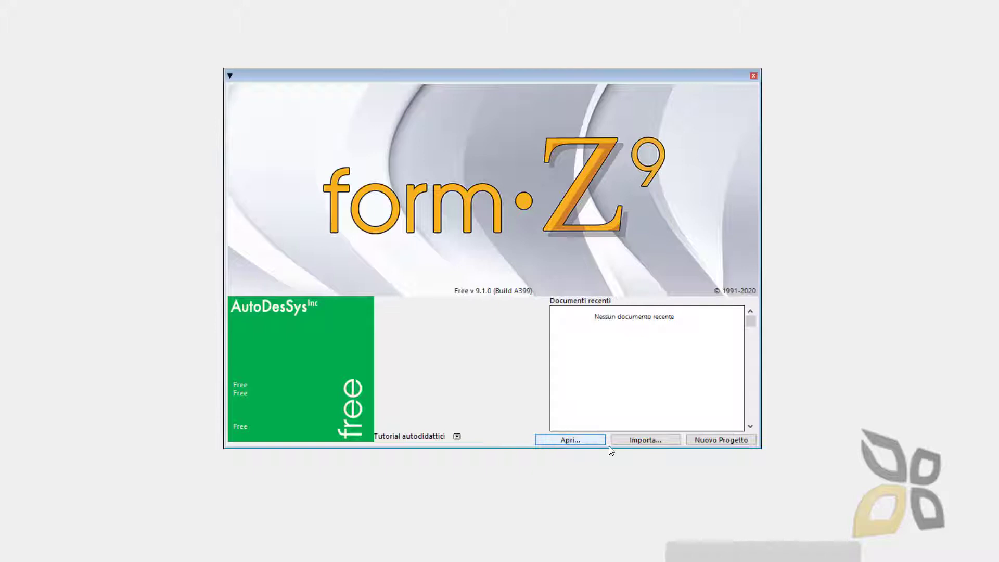
left_click(641, 441)
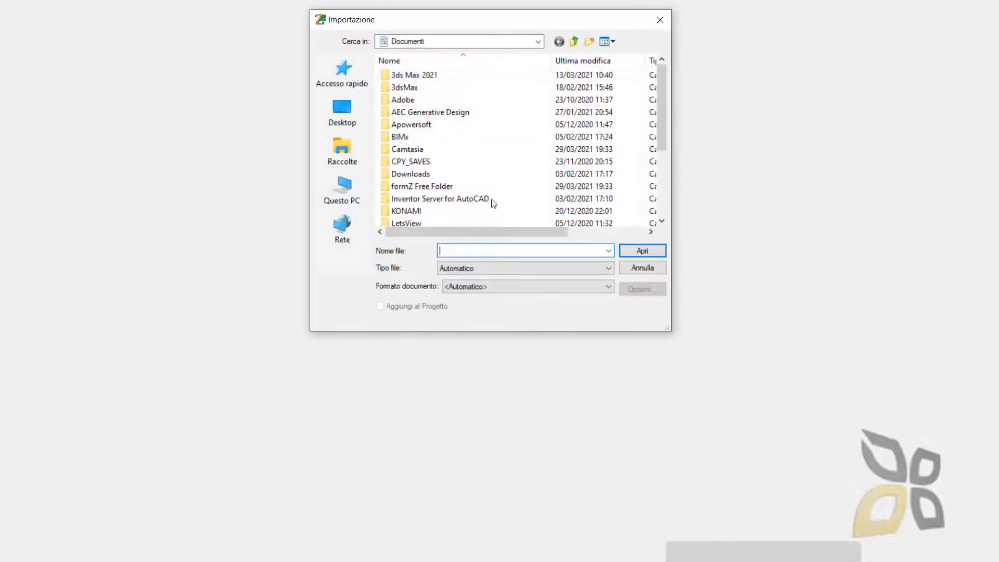
left_click_drag(507, 24, 529, 121)
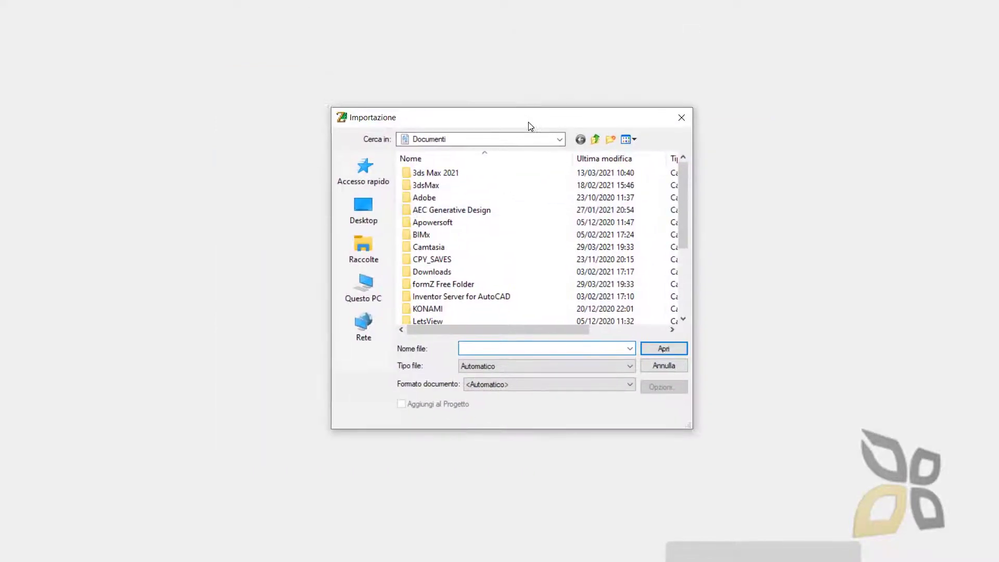
left_click(478, 368)
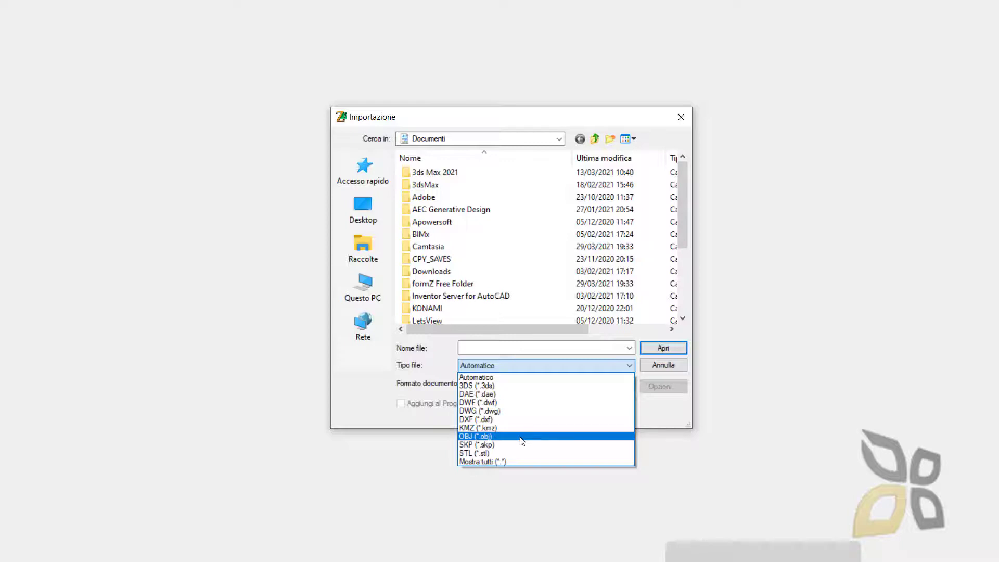
left_click(494, 117)
left_click_drag(498, 117, 500, 124)
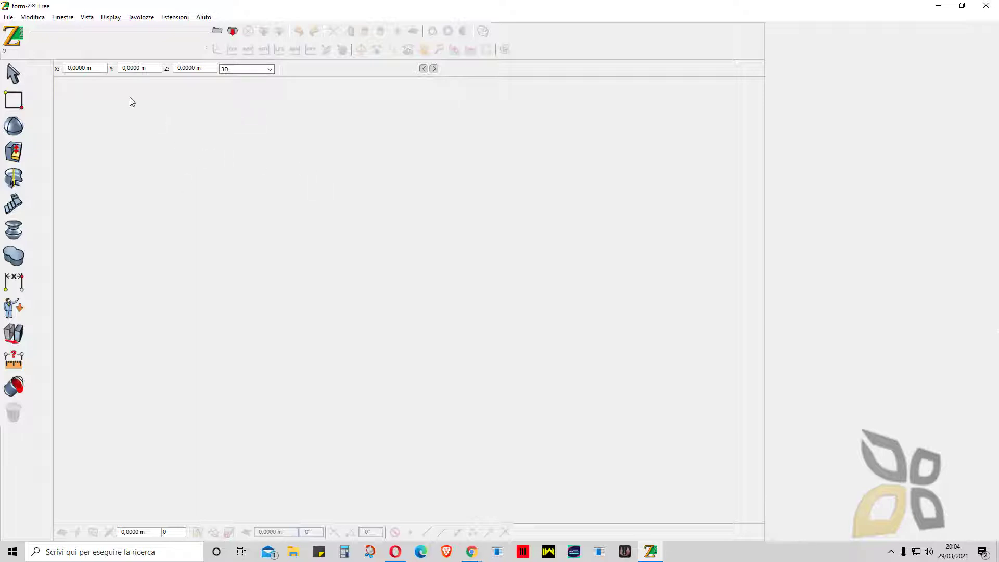
Look through the File and Help menus of form·Z Free
left_click(8, 17)
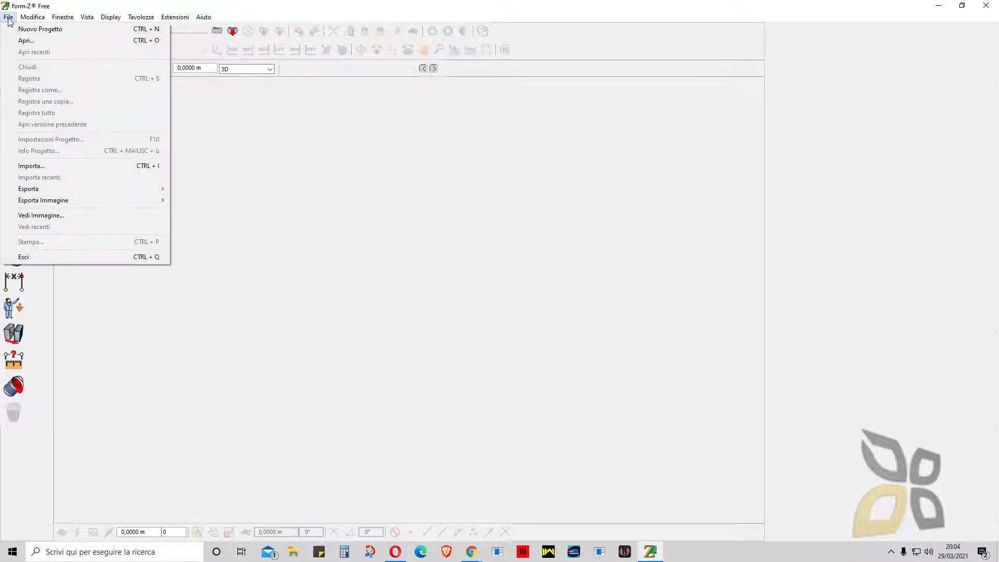
left_click(41, 29)
left_click(111, 17)
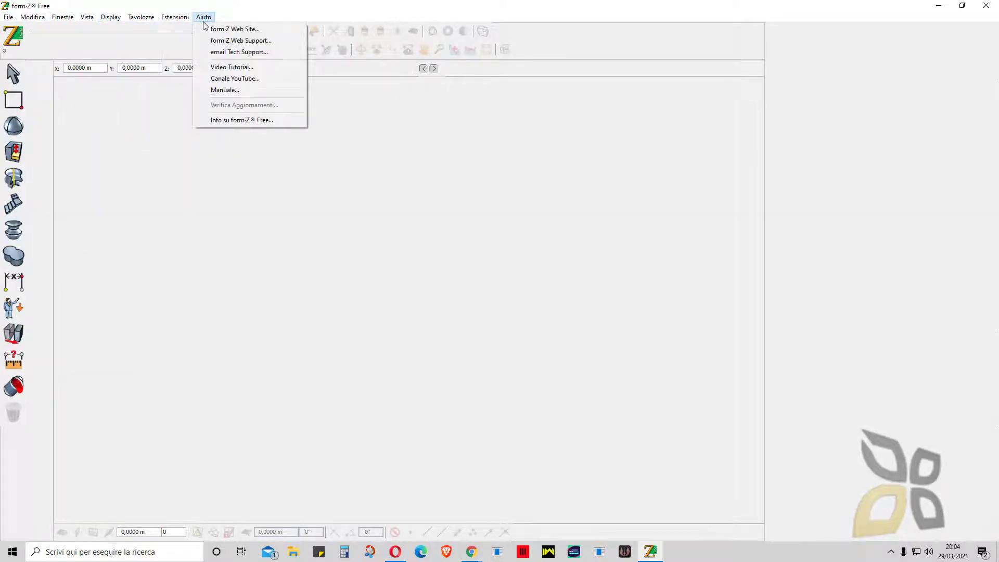
Set the Lingua preference to Inglese (ENU) and acknowledge the restart notice
mouse_move(61, 17)
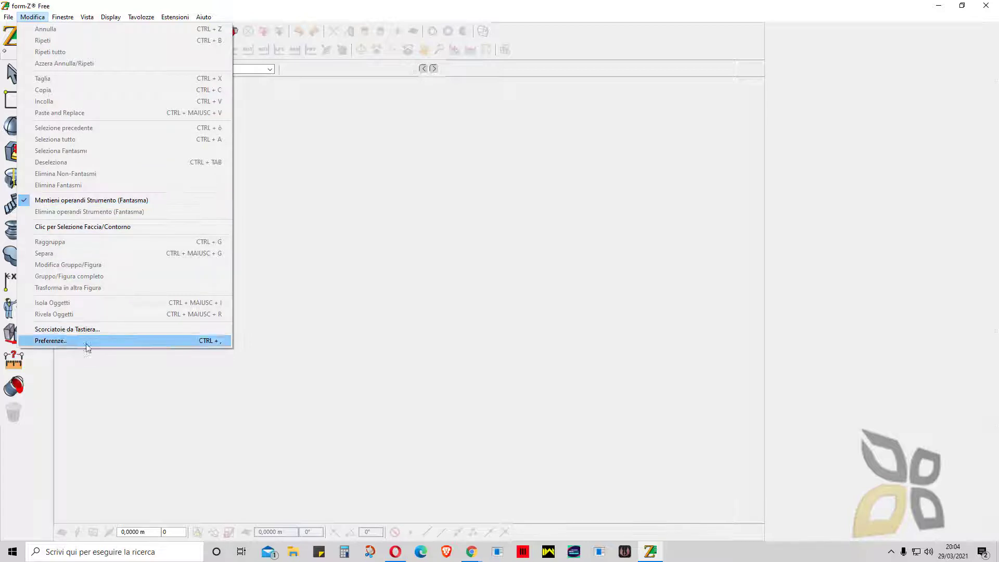
left_click(206, 342)
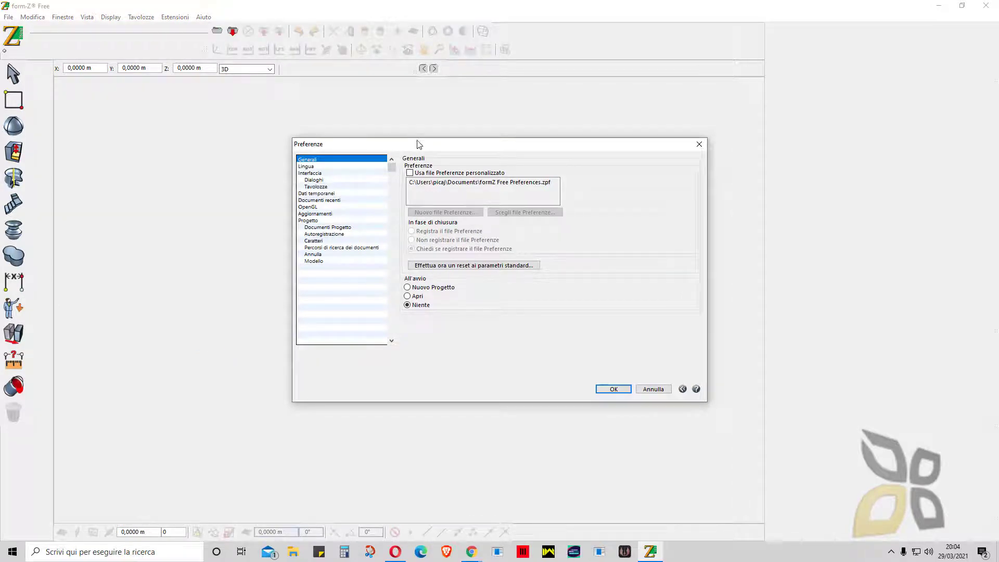
left_click_drag(419, 144, 347, 145)
left_click(234, 167)
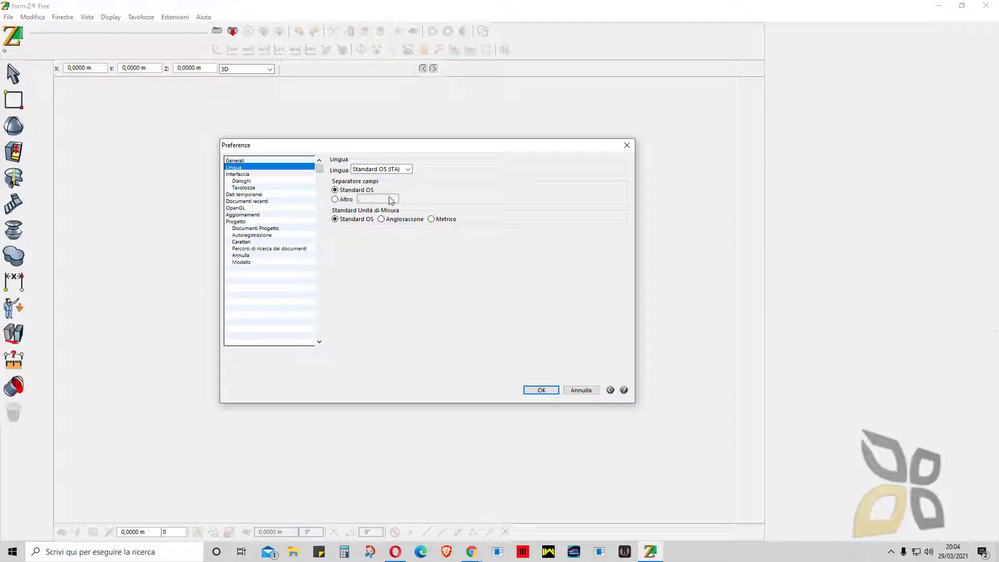
left_click(371, 169)
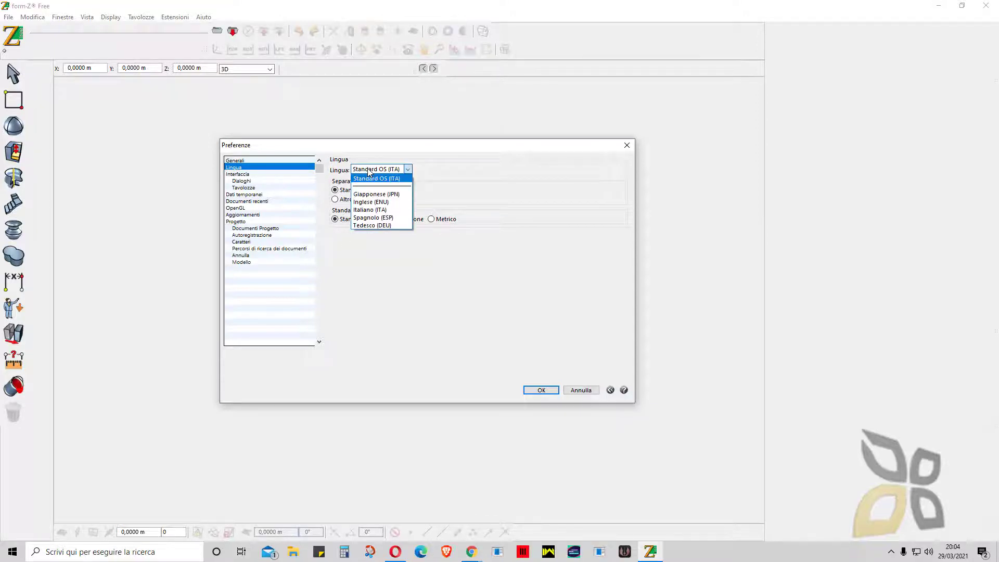
left_click(371, 202)
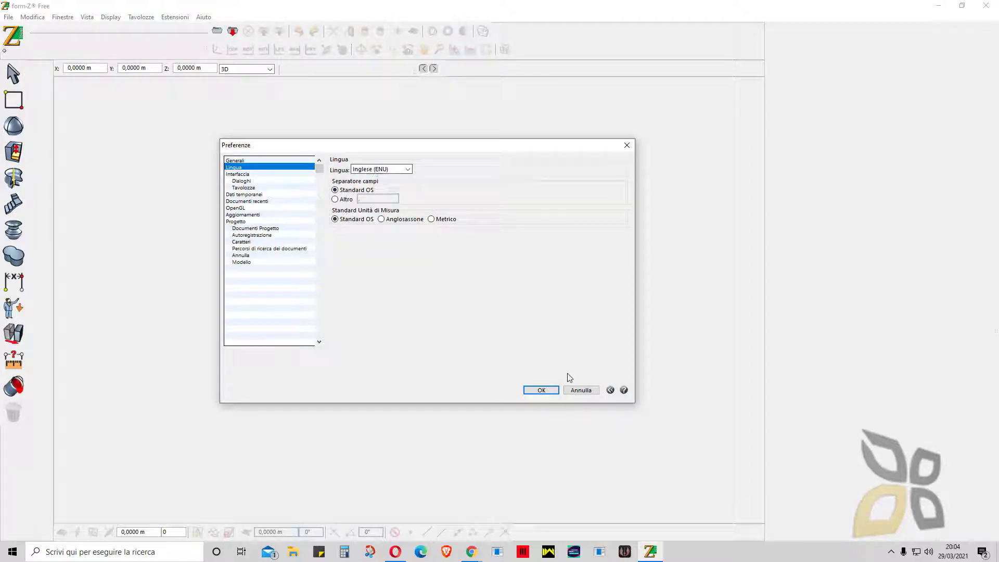
left_click(544, 392)
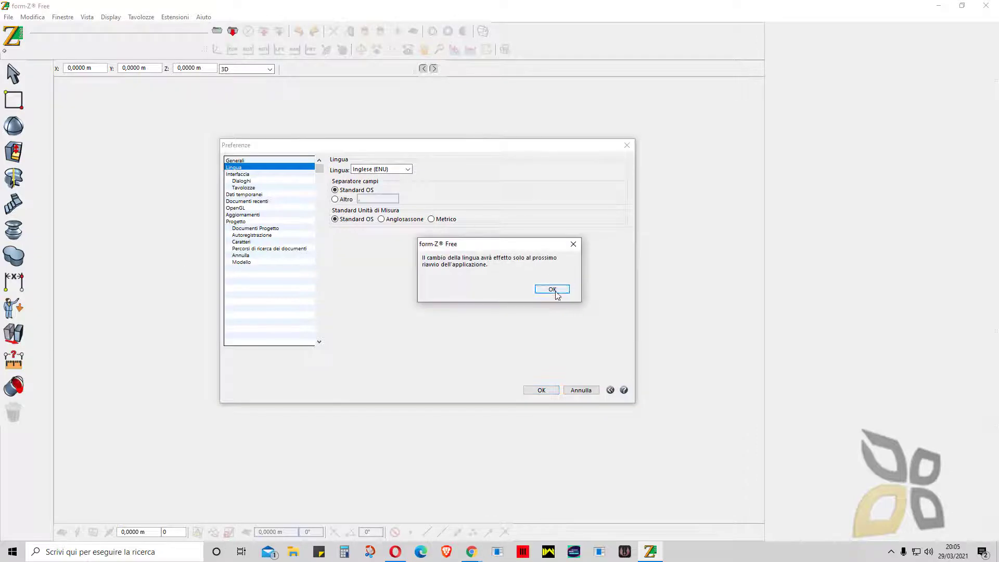
left_click(556, 292)
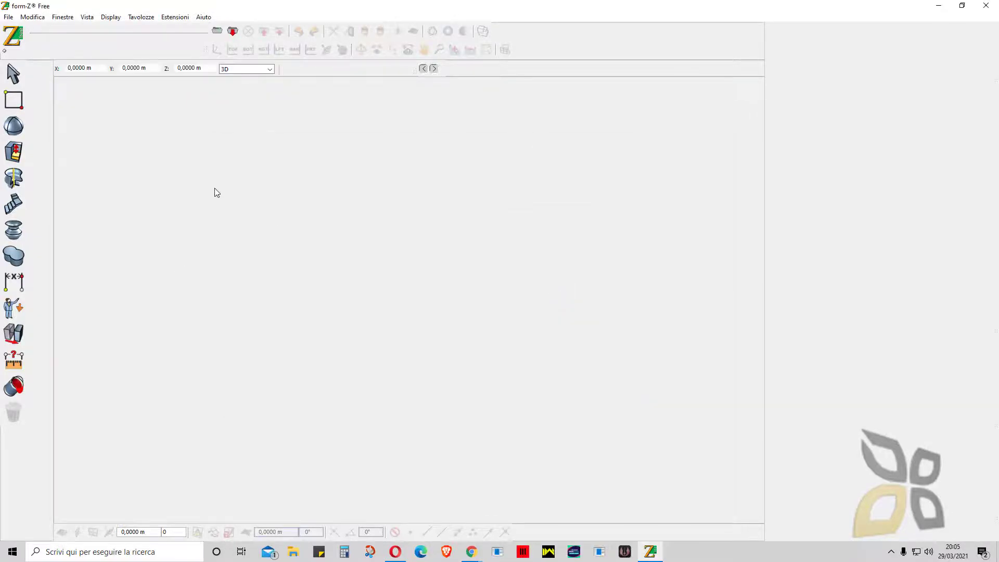
Relaunch formZ 9 Free from the desktop shortcut and start a new Untitled1 project
left_click(986, 6)
left_click_drag(452, 19, 220, 222)
double_click(220, 222)
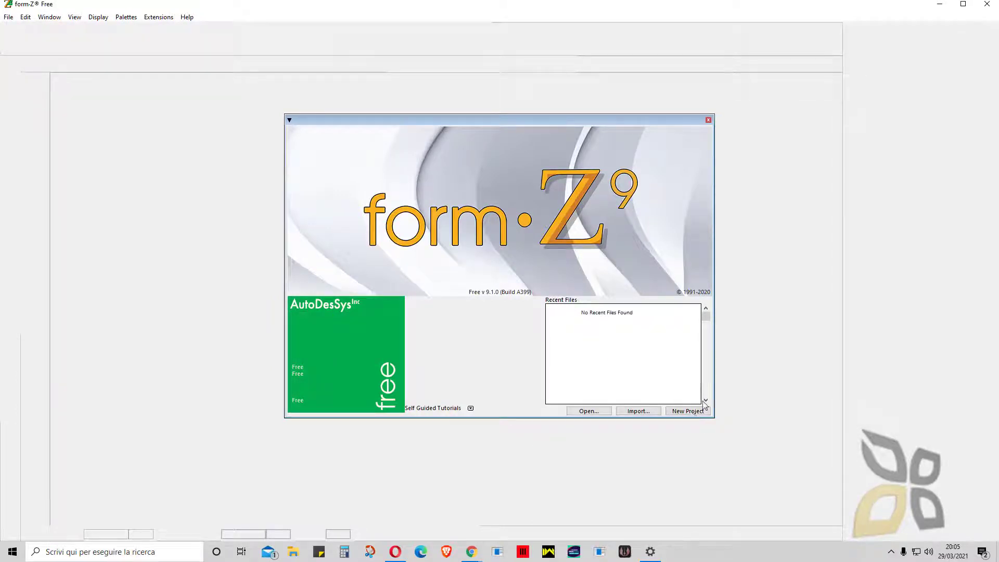
left_click(692, 412)
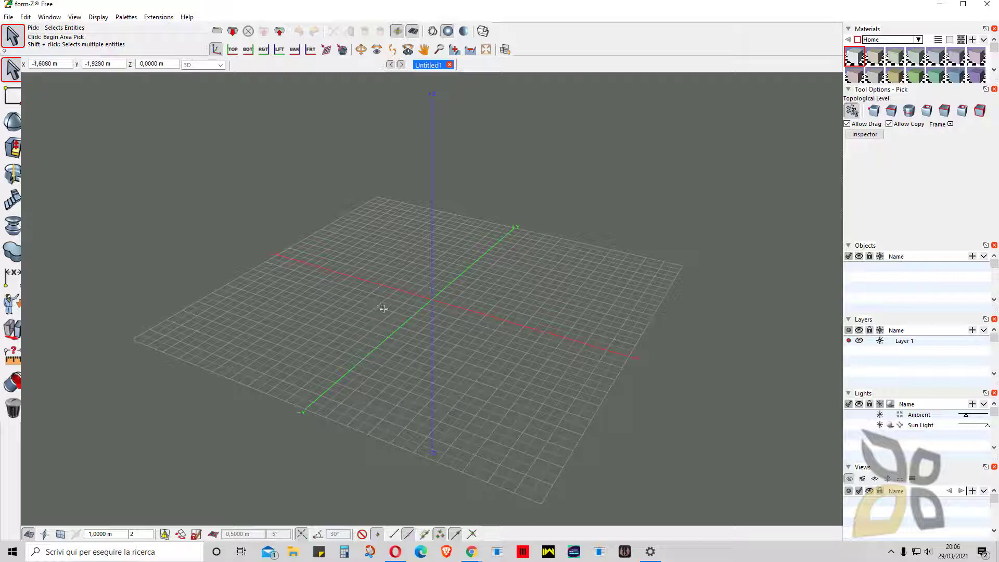
Zoom in and out and orbit the view around the empty ground grid
scroll(432, 313, "up", 2)
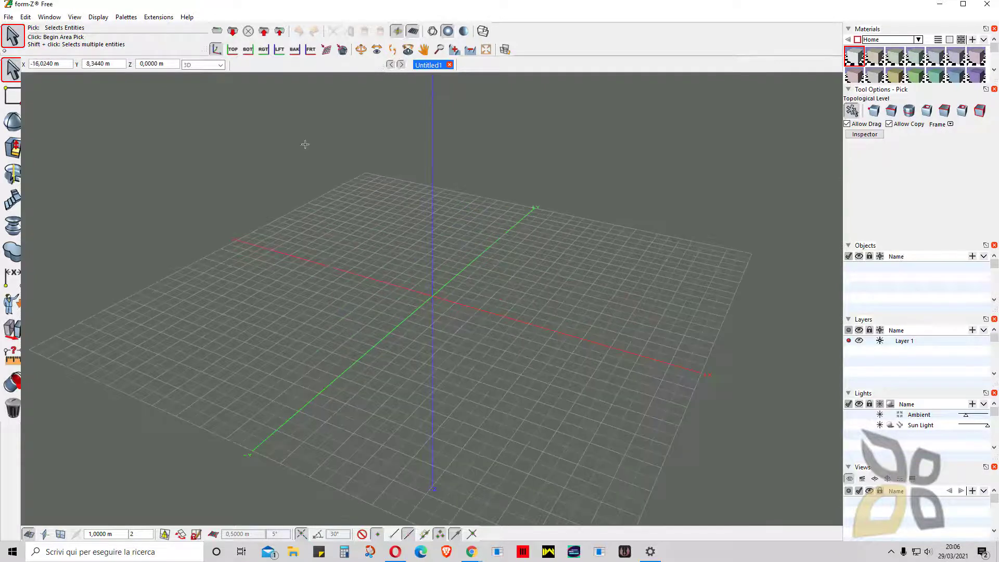
scroll(425, 295, "down", 1)
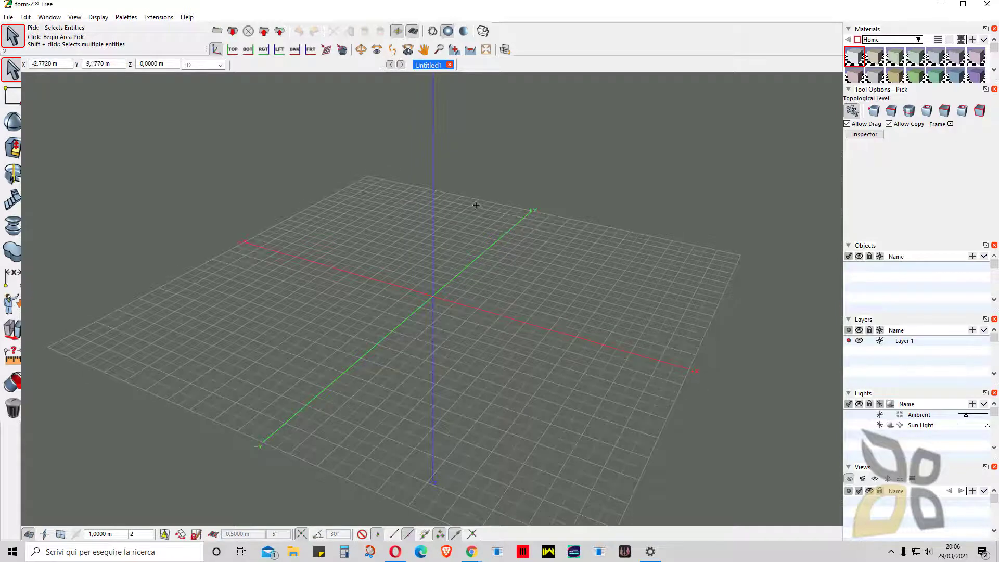
scroll(475, 206, "down", 2)
scroll(456, 294, "up", 1)
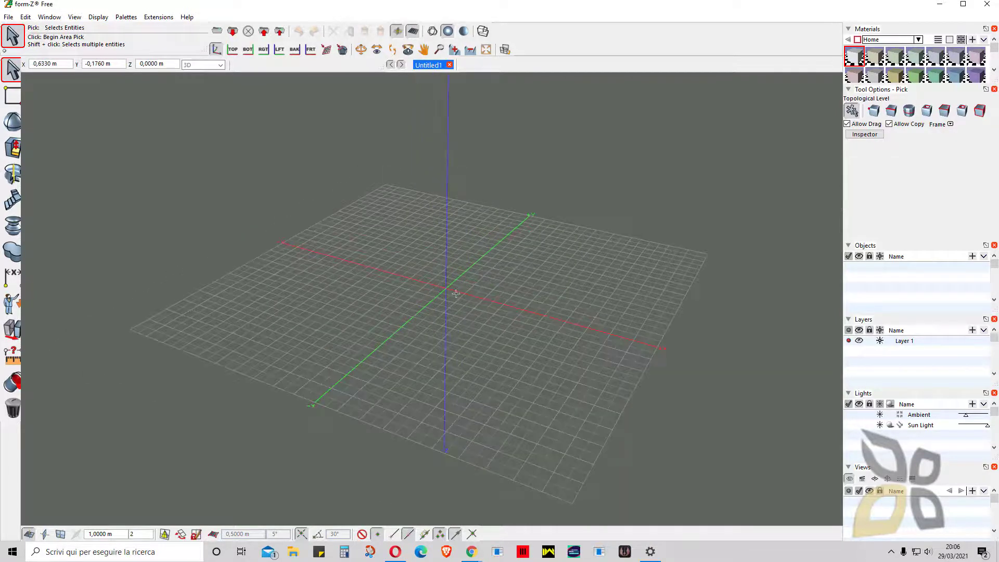
mouse_move(455, 294)
middle_mouse_down()
mouse_move(422, 306)
mouse_move(541, 297)
mouse_move(443, 293)
middle_mouse_up()
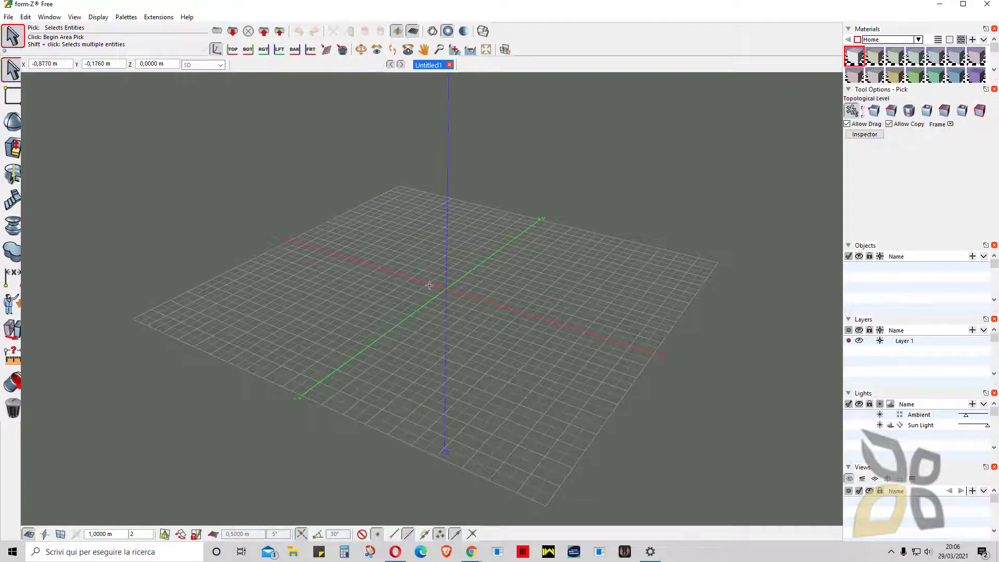
scroll(429, 285, "down", 2)
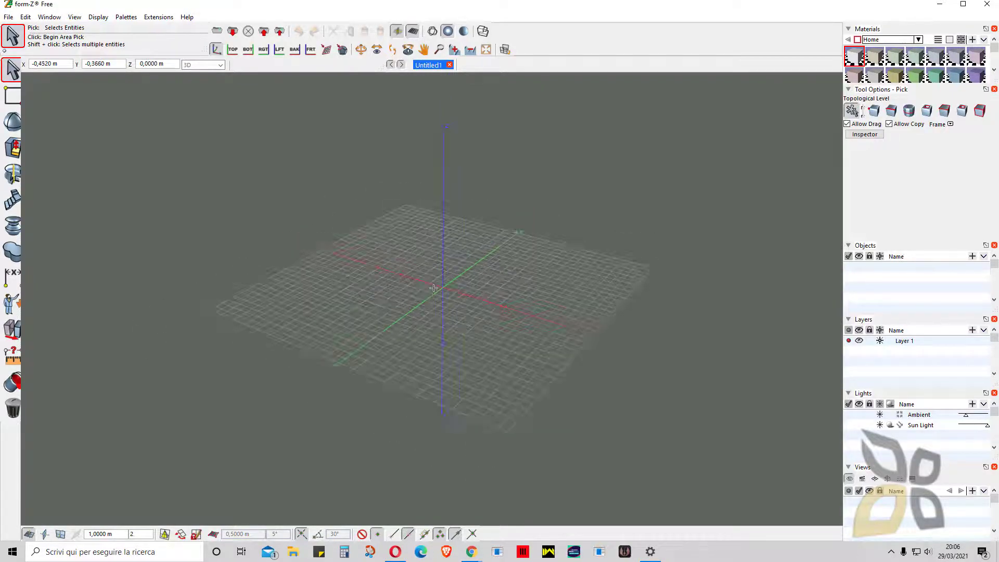
scroll(433, 287, "up", 3)
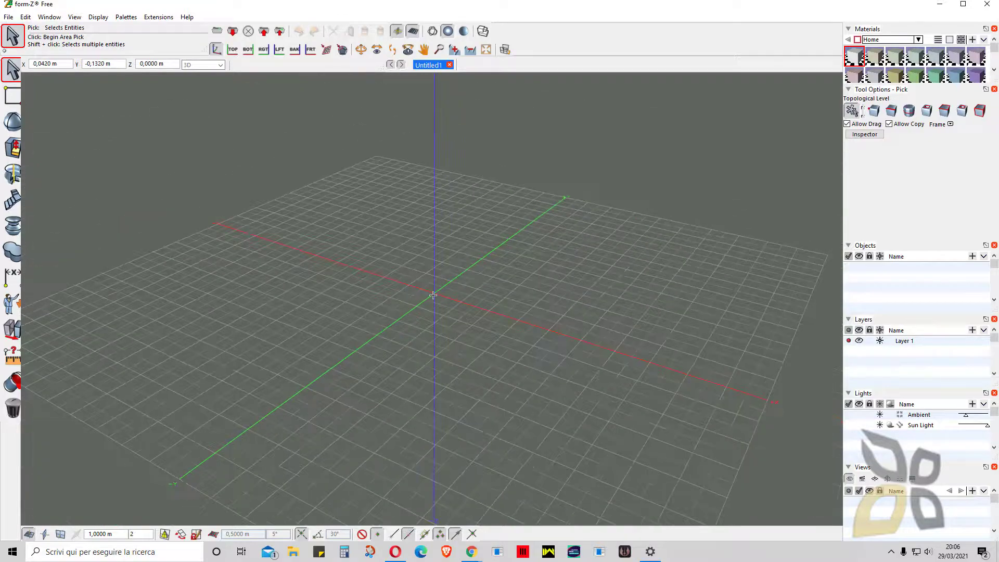
scroll(432, 295, "down", 3)
scroll(433, 297, "up", 3)
scroll(434, 299, "down", 3)
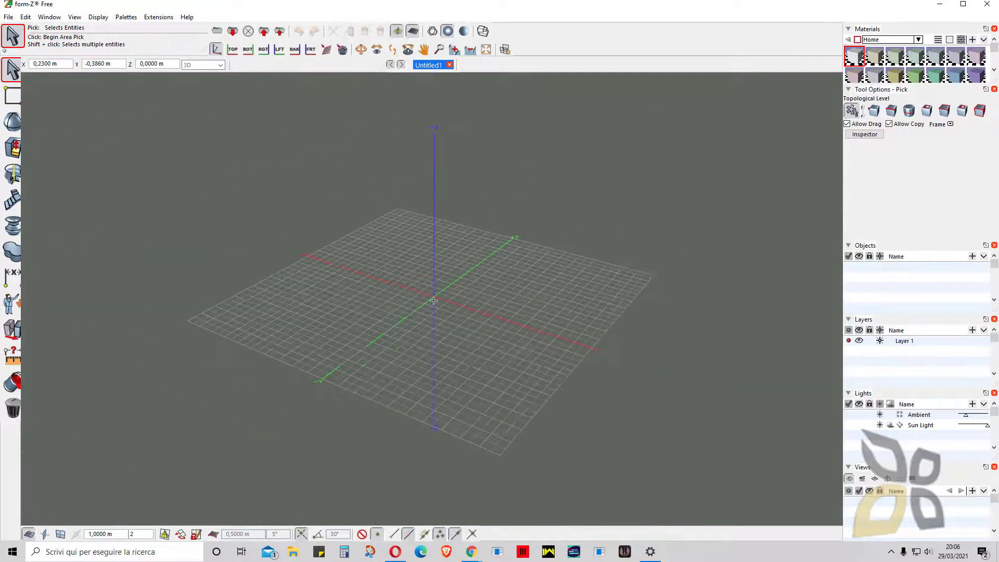
Pan the grid left and rotate the view into an oblique perspective
key("h")
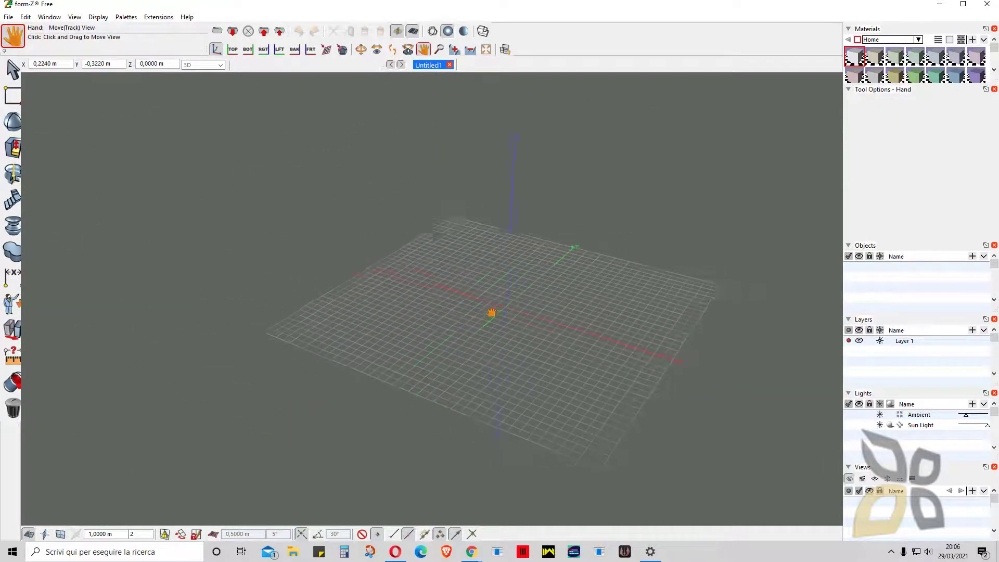
left_click_drag(493, 312, 434, 303)
key("p")
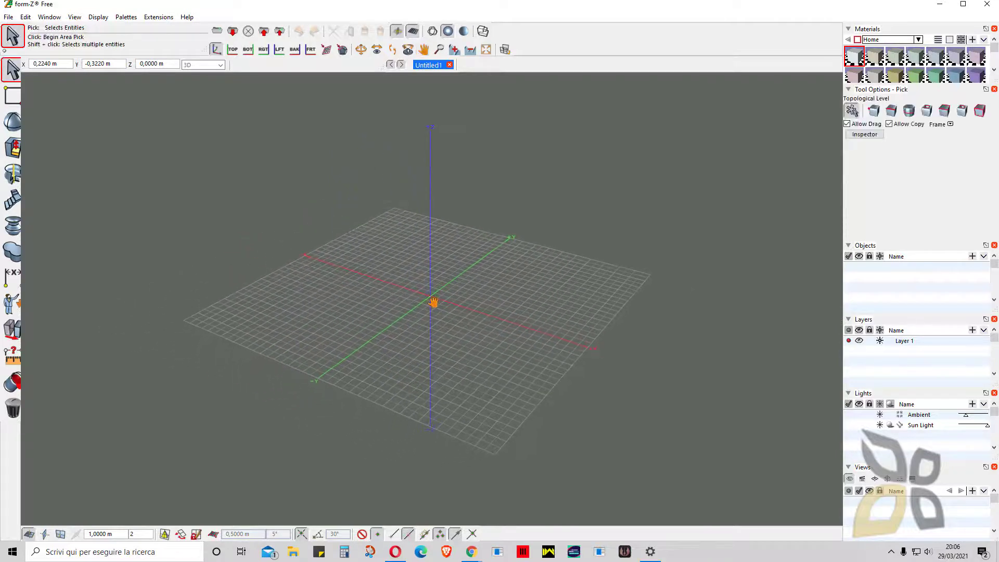
key("o")
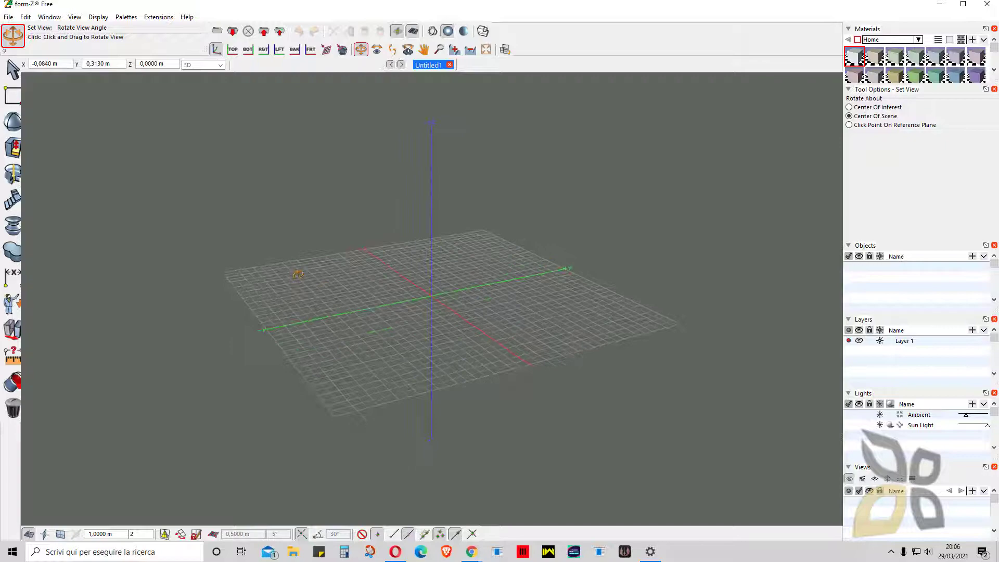
left_click_drag(297, 274, 322, 260)
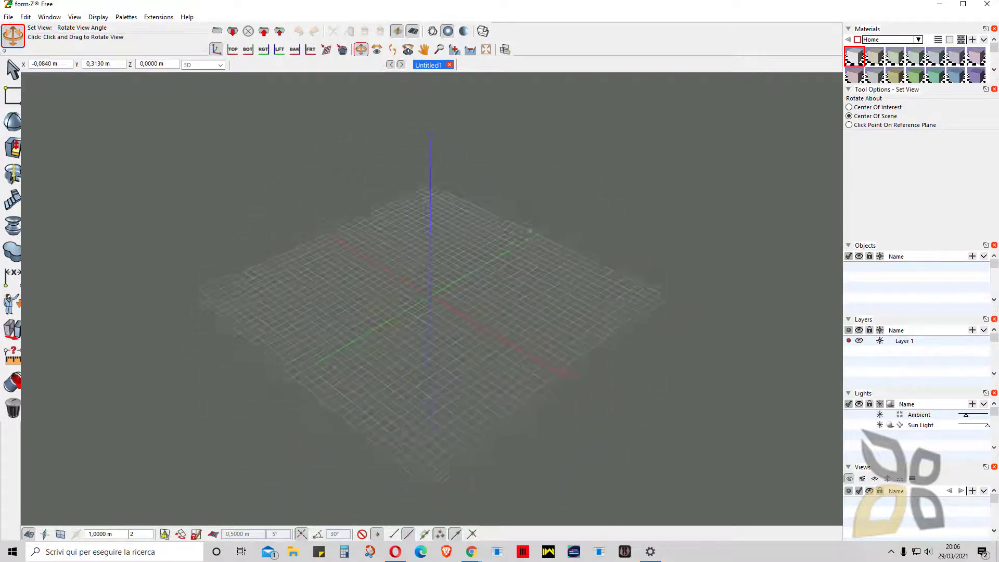
key("Escape")
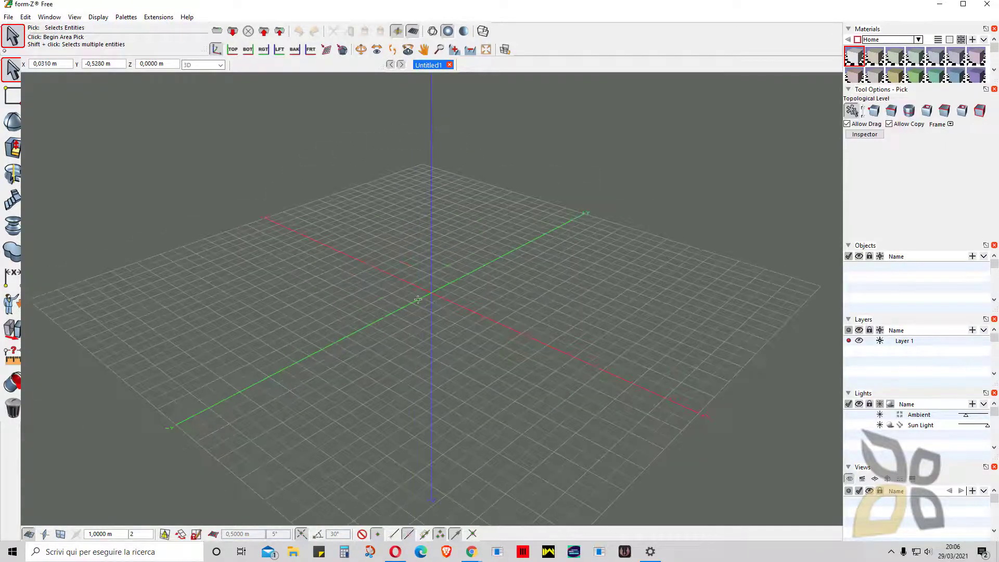
Bring up the Draw tool set with Rectangle, Polygon, Circle, spline and Arc tools
left_click(13, 95)
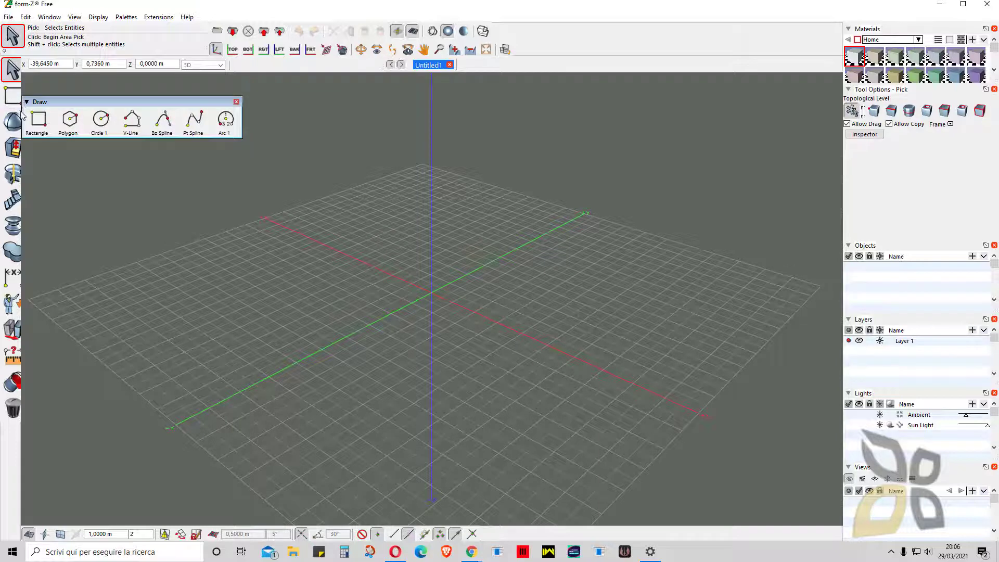
mouse_move(18, 122)
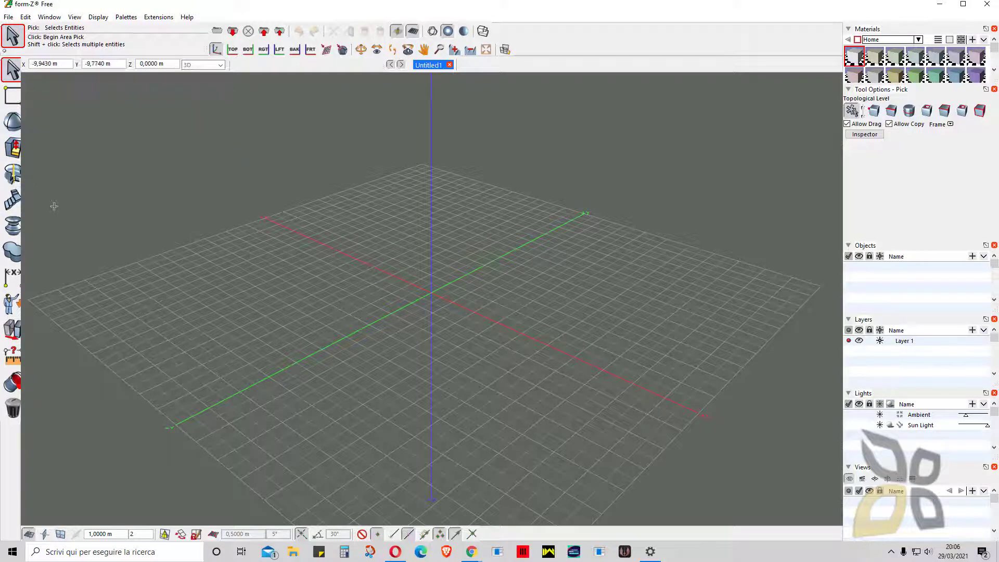
mouse_move(19, 94)
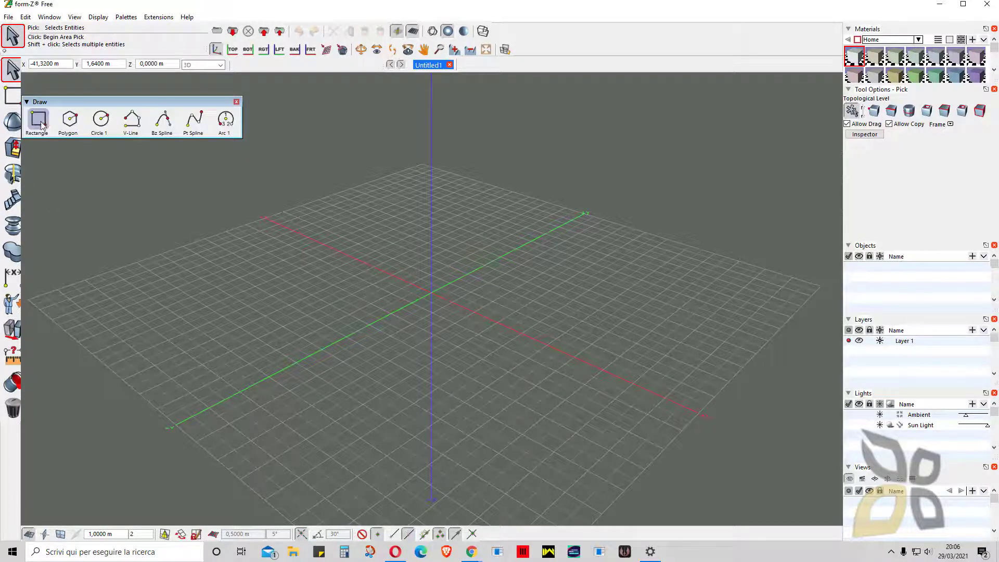
Draw a point spline from the left foreground, weaving through points past the origin
left_click(193, 121)
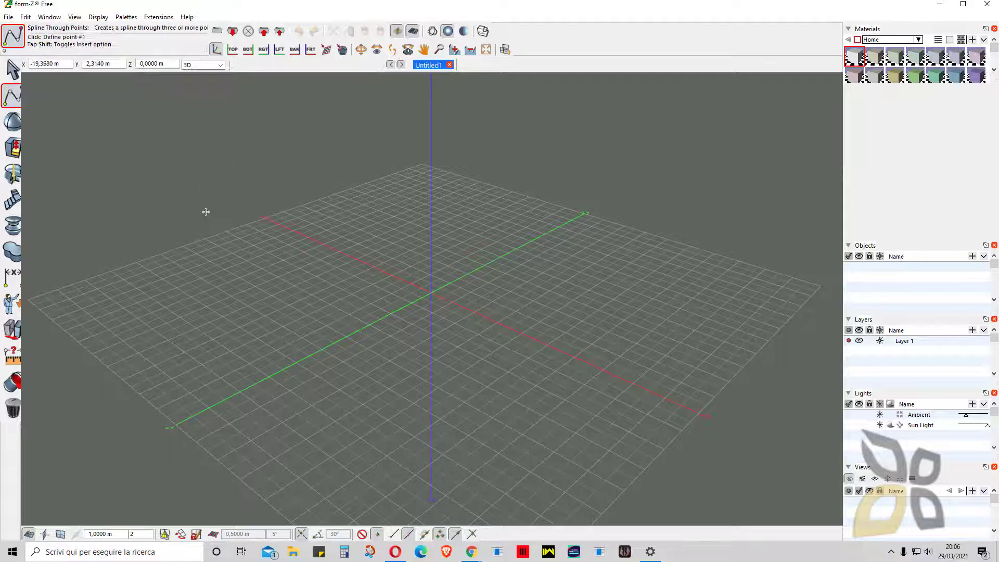
left_click(167, 303)
left_click(310, 329)
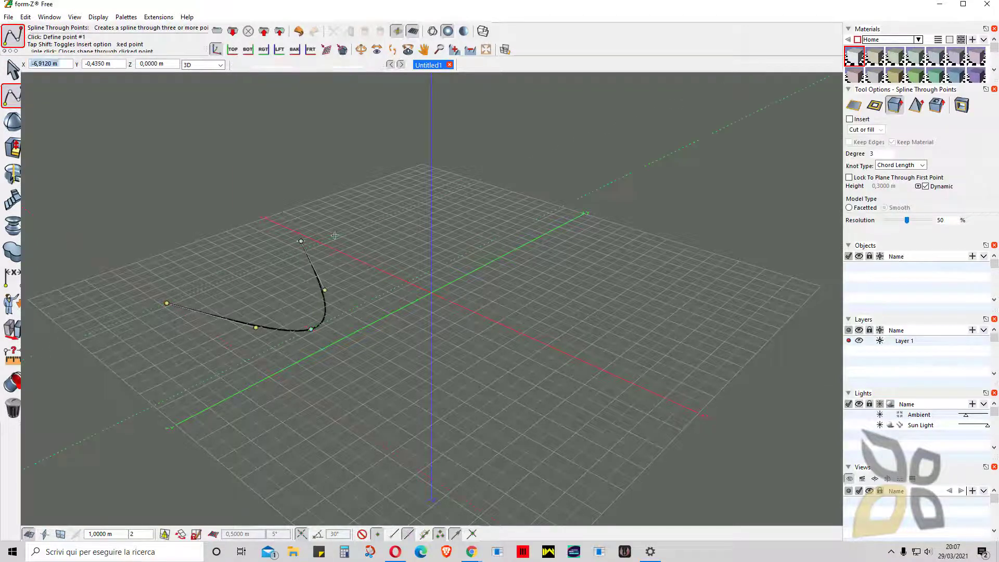
left_click(301, 241)
left_click(417, 249)
left_click(401, 189)
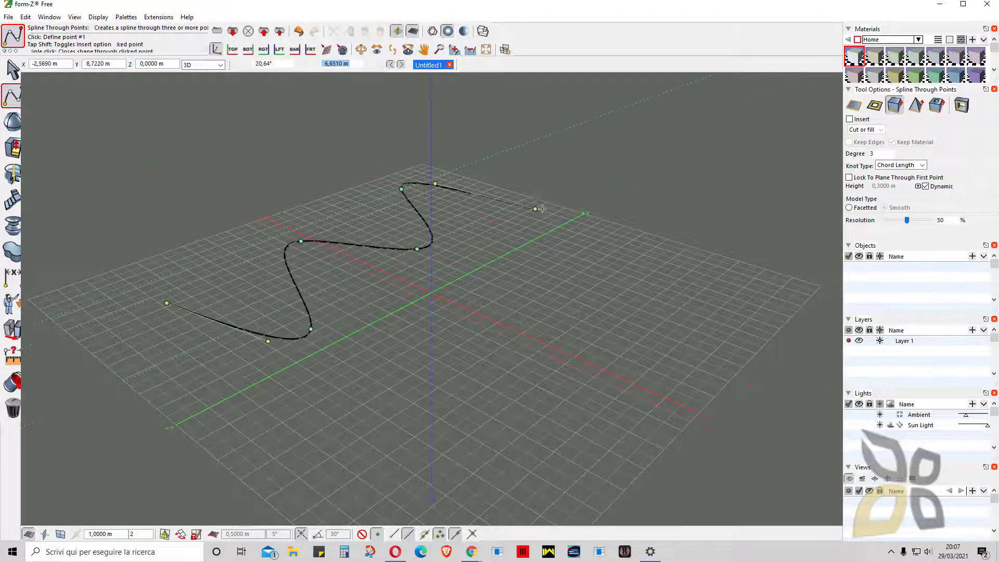
left_click(559, 208)
Lock to the reference plane, finish the spline's end point, and reshape its lower curve
right_click(570, 229)
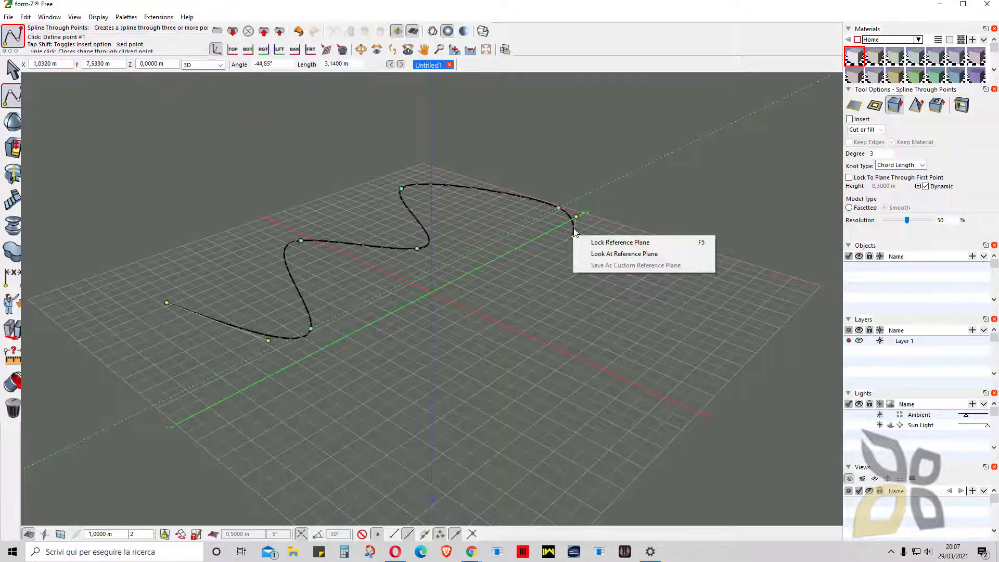
left_click(617, 241)
double_click(614, 209)
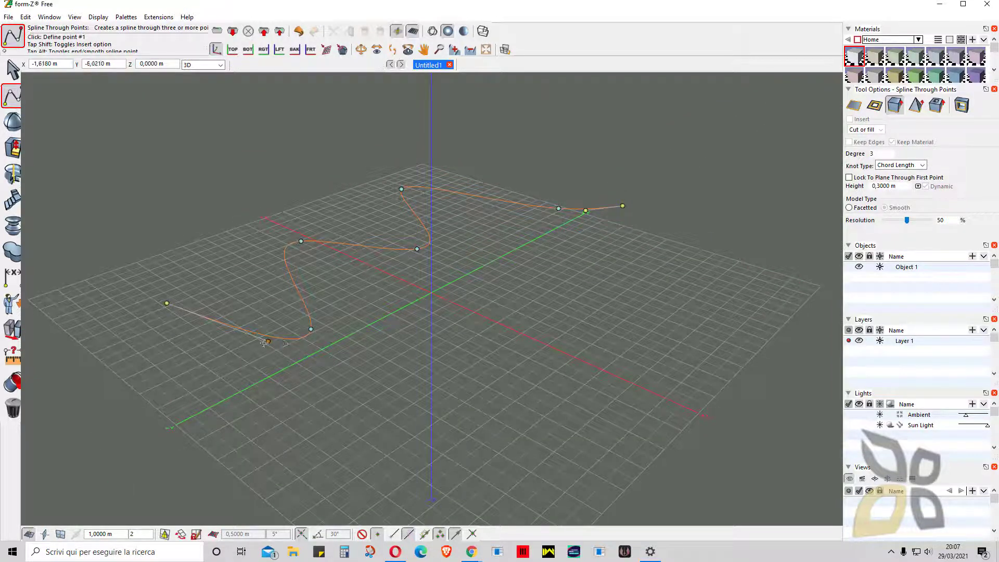
left_click_drag(264, 342, 292, 304)
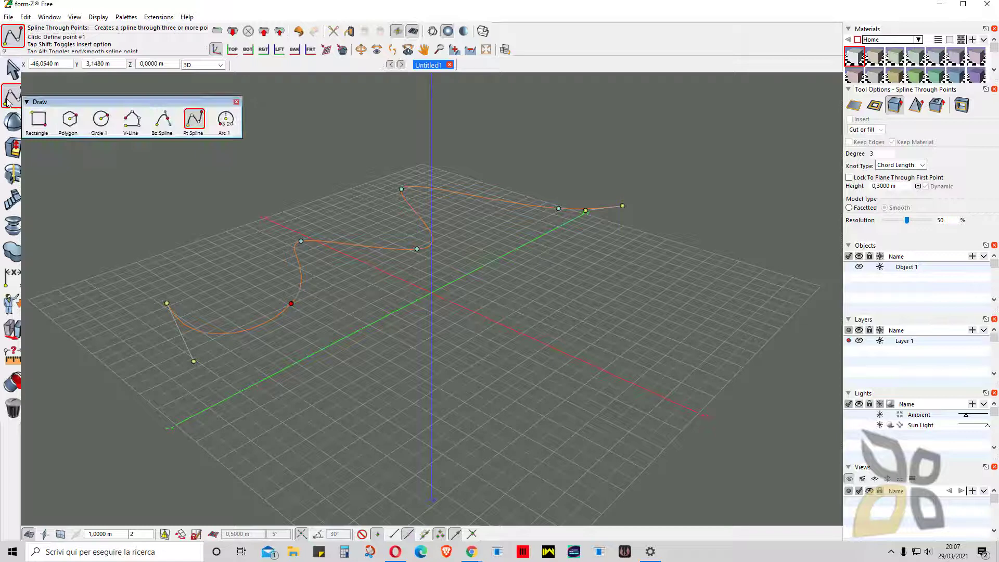
mouse_move(9, 103)
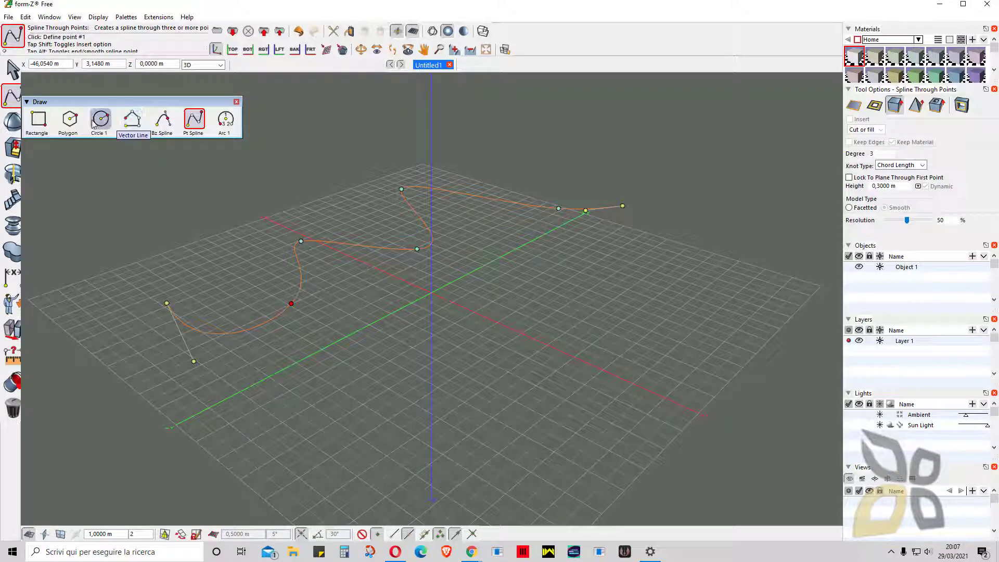
Draw a rectangle right of the origin and extrude it into a 0.68 m-high box
left_click(38, 119)
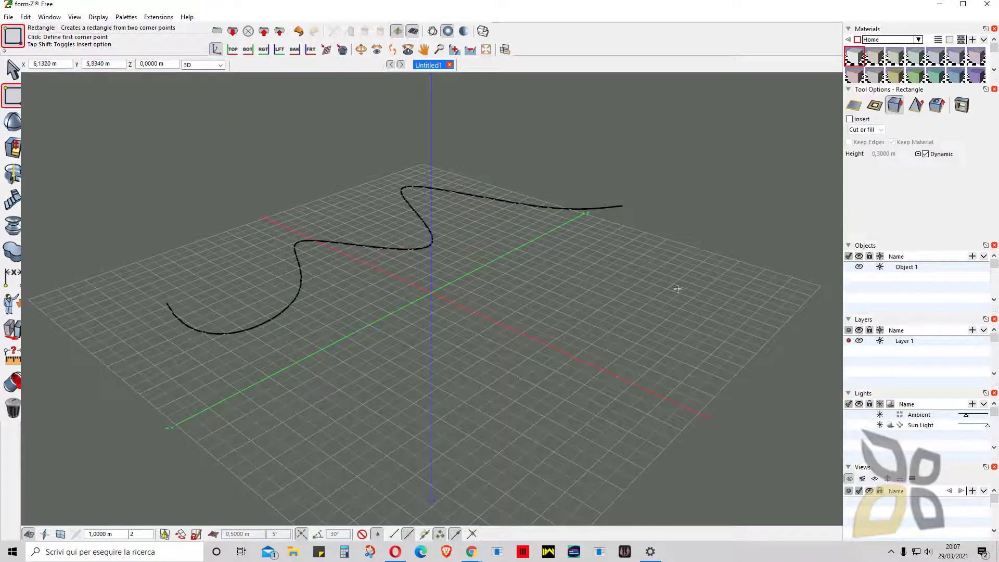
left_click(619, 242)
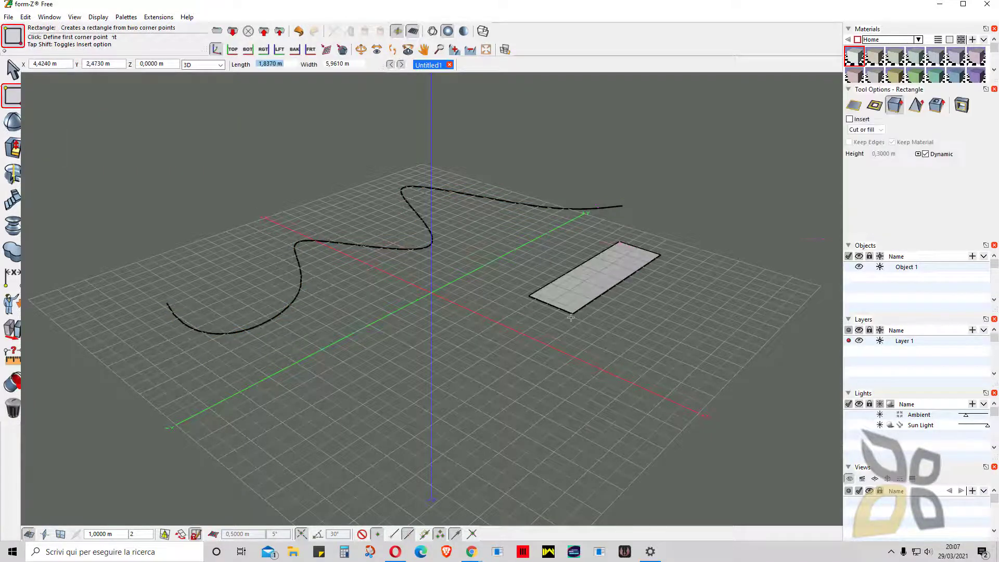
left_click(536, 338)
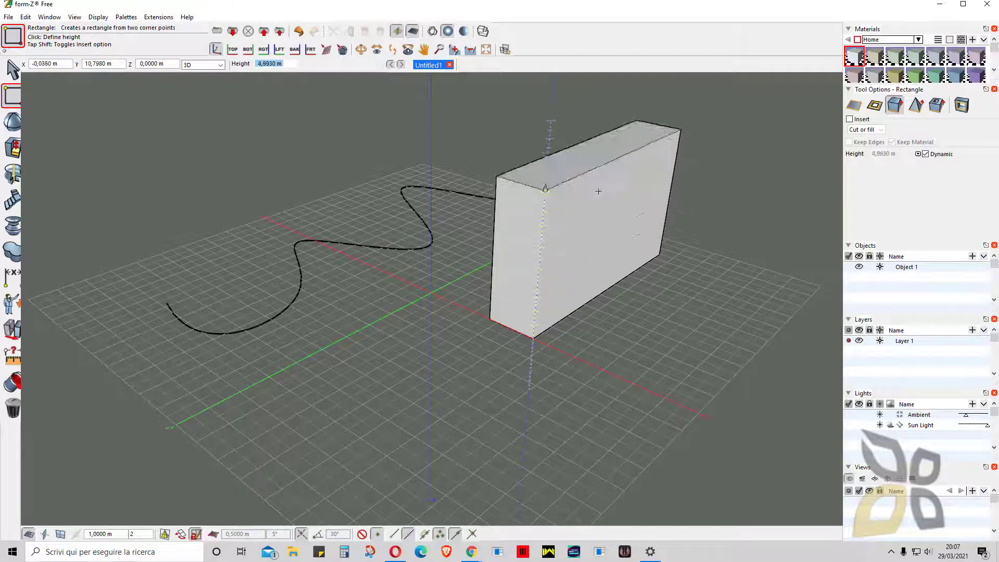
left_click(522, 321)
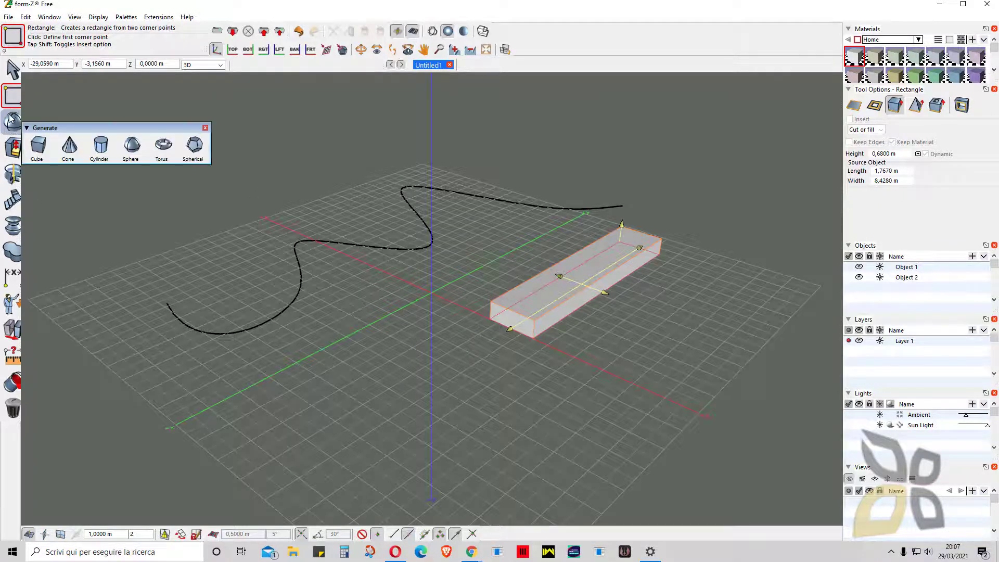
Start a sphere with its centre placed in front of the spline
mouse_move(14, 128)
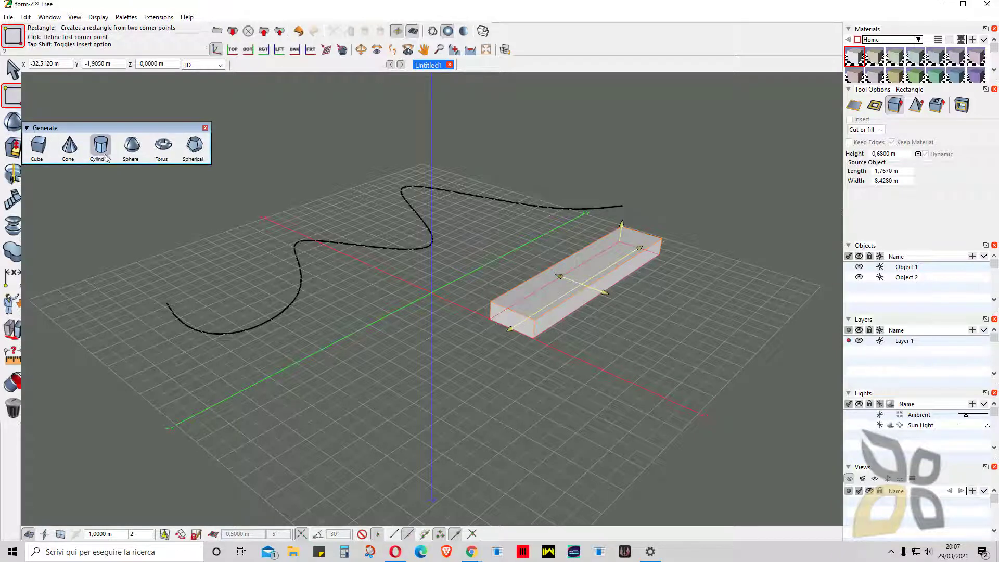
left_click(131, 146)
left_click(353, 367)
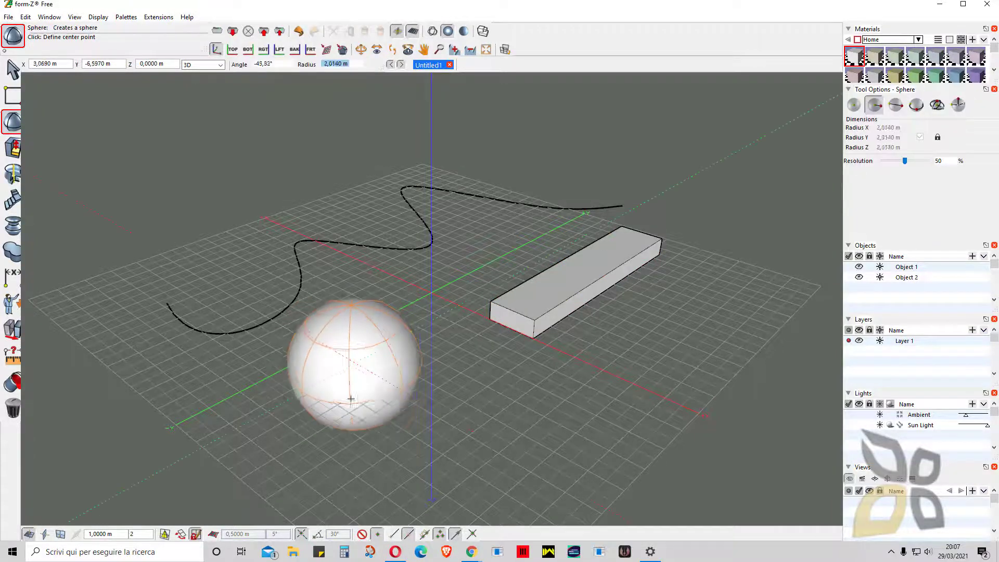
Finish the sphere at about 1.79 m radius and extrude a hexagonal prism left of the spline
left_click(395, 335)
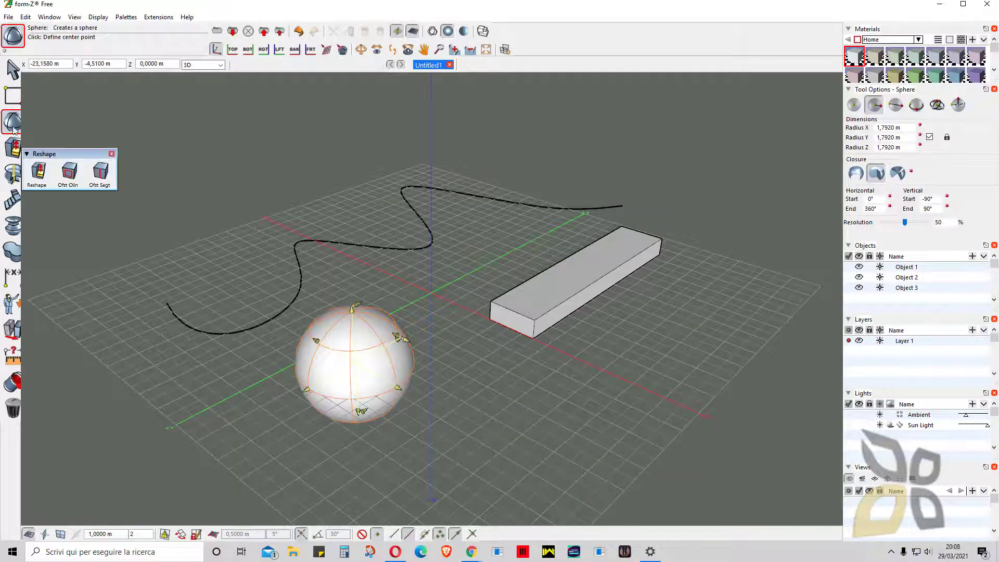
left_click(12, 145)
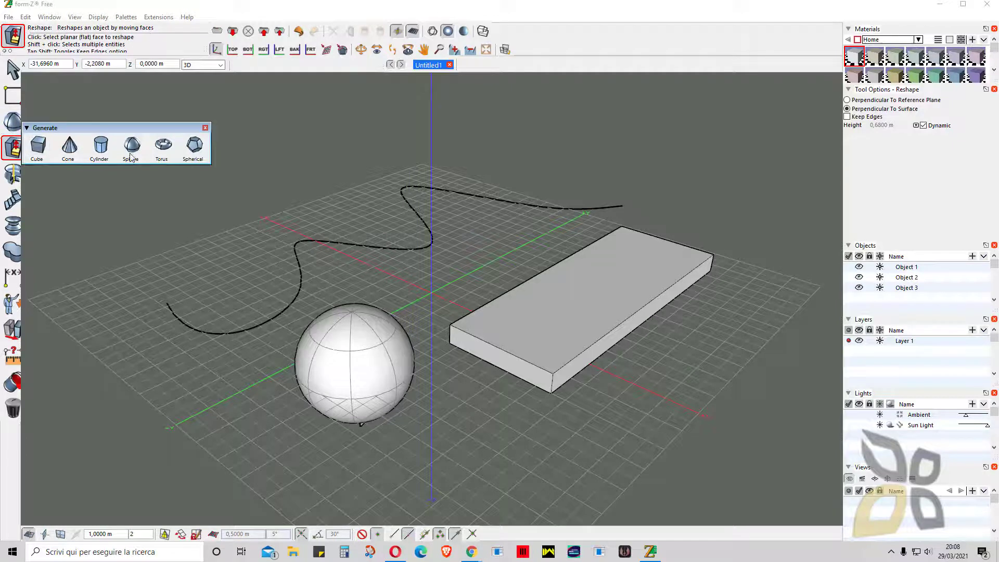
left_click(12, 95)
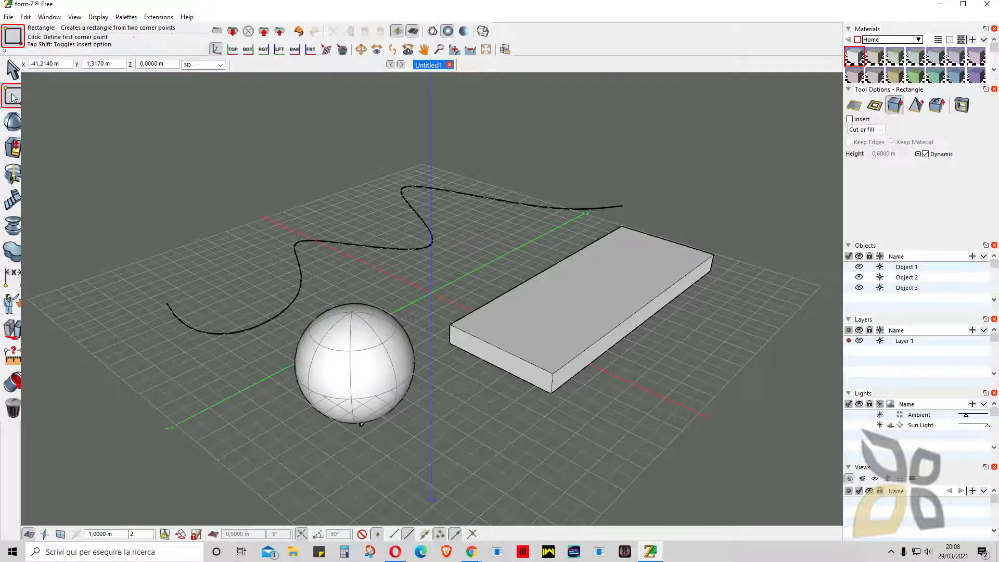
left_click_drag(18, 98, 69, 119)
left_click(225, 273)
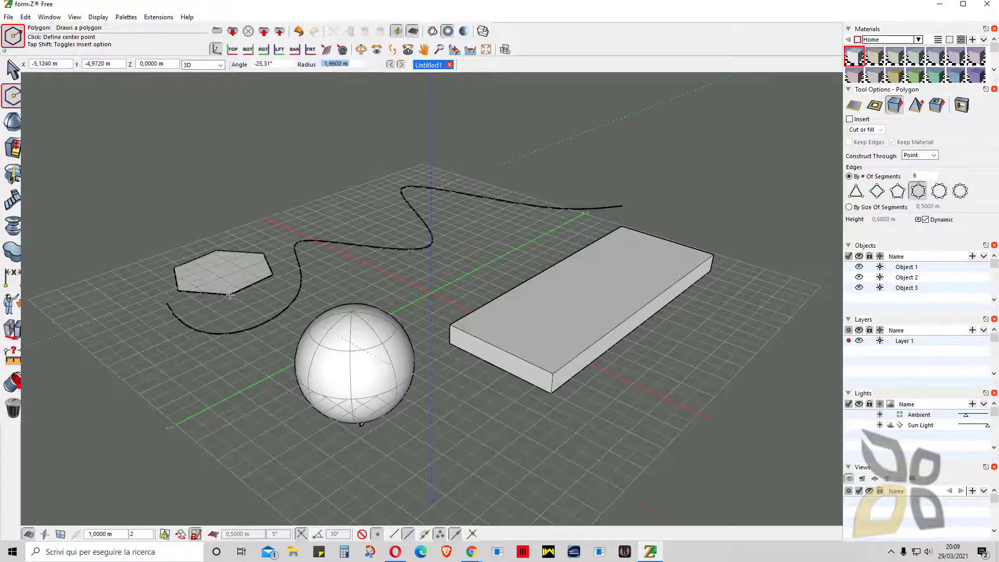
left_click(230, 294)
left_click(224, 271)
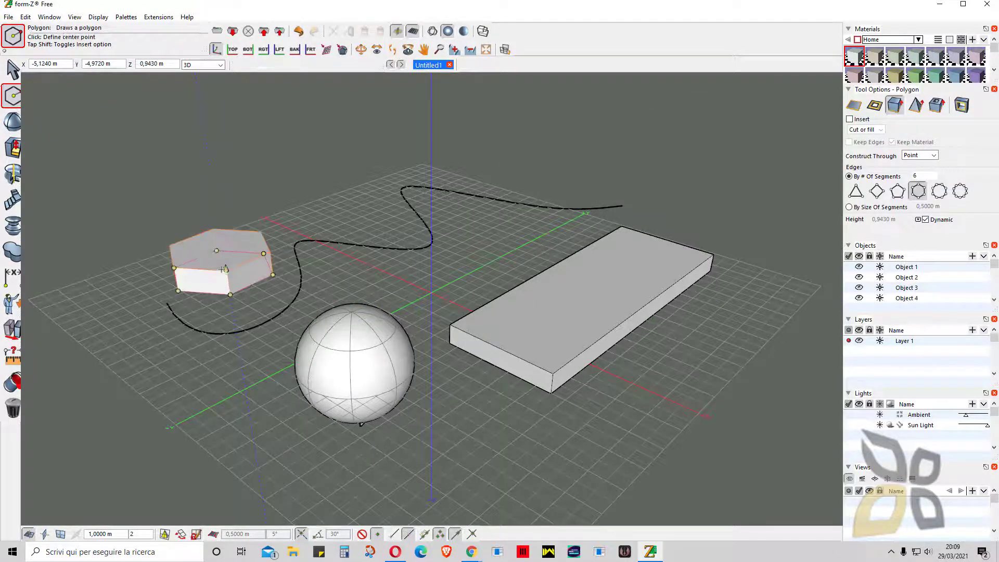
Reshape the hexagonal prism, pulling its front face into an arm and raising its top face
left_click(12, 150)
left_click(200, 287)
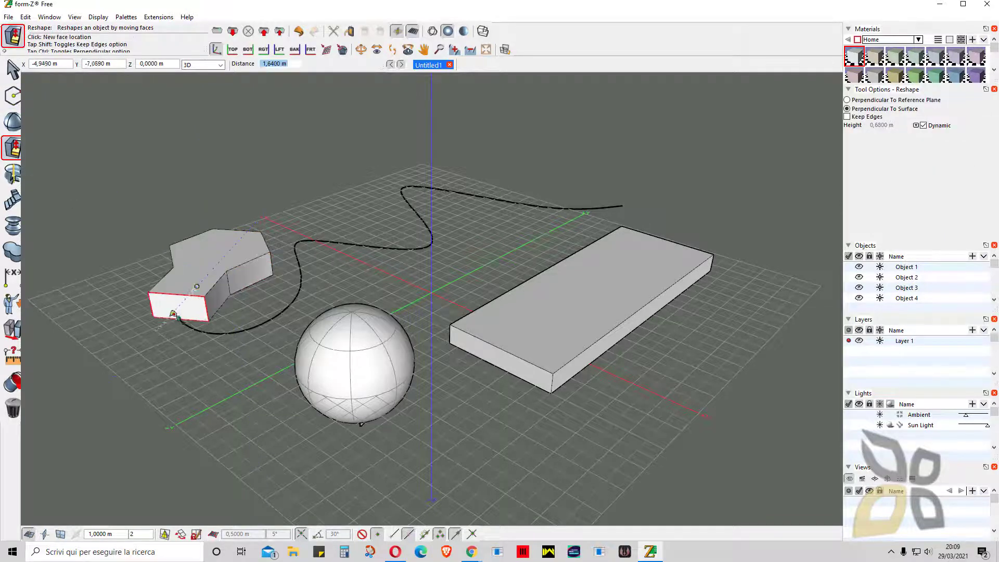
left_click(185, 297)
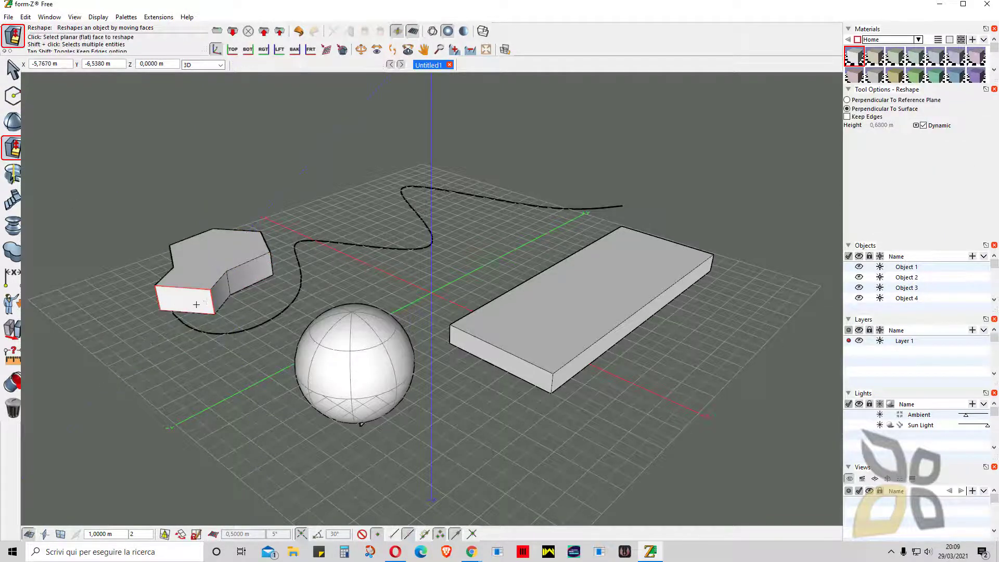
left_click(218, 295)
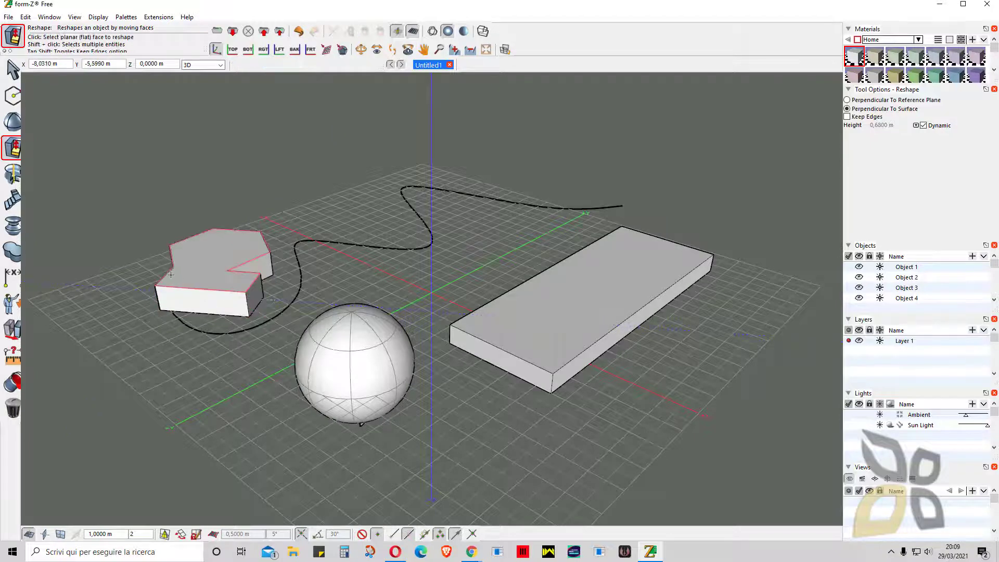
left_click(278, 260)
left_click(266, 247)
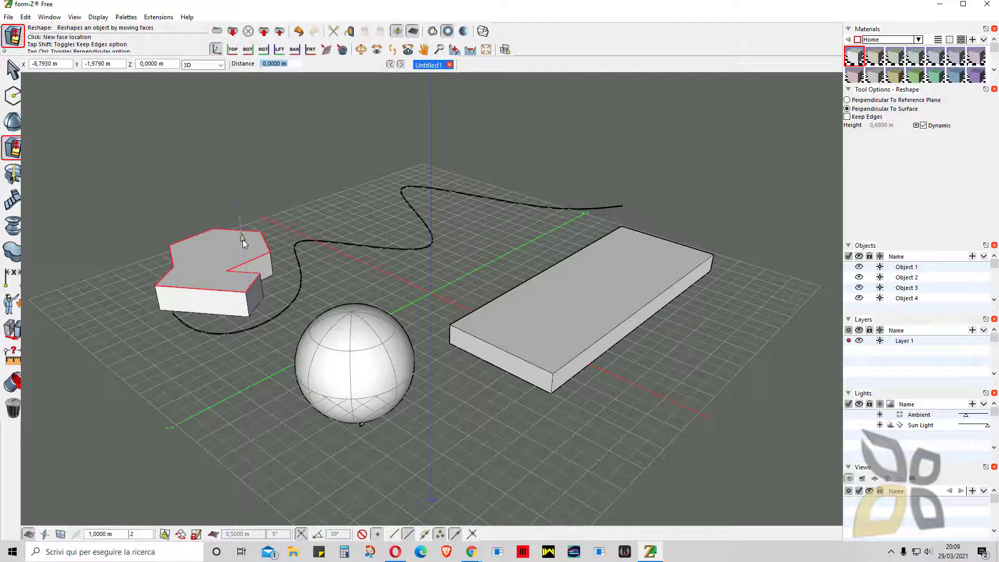
left_click(222, 180)
Toggle the specialty modelling tools palette open, closed and open again
left_click(15, 200)
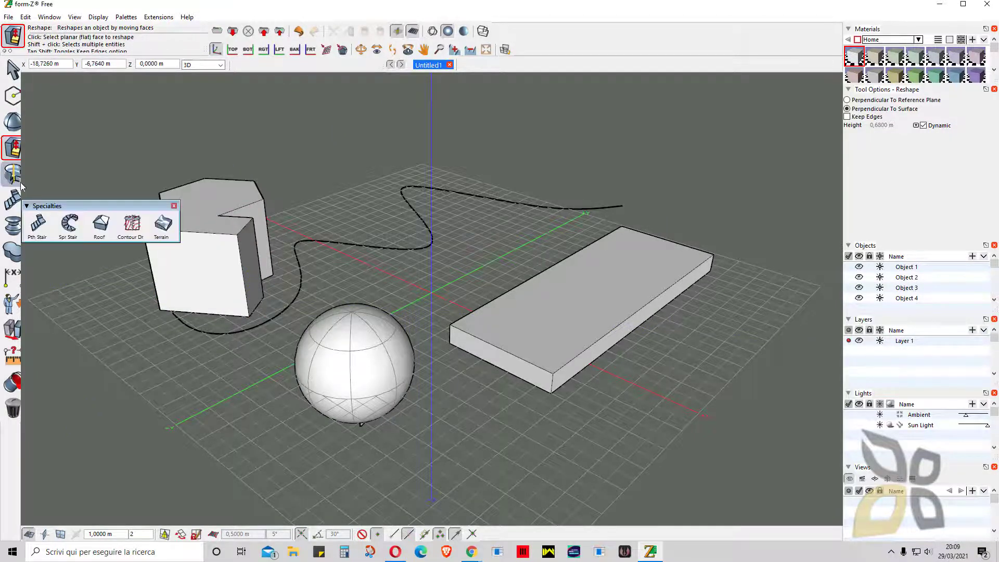
left_click(16, 200)
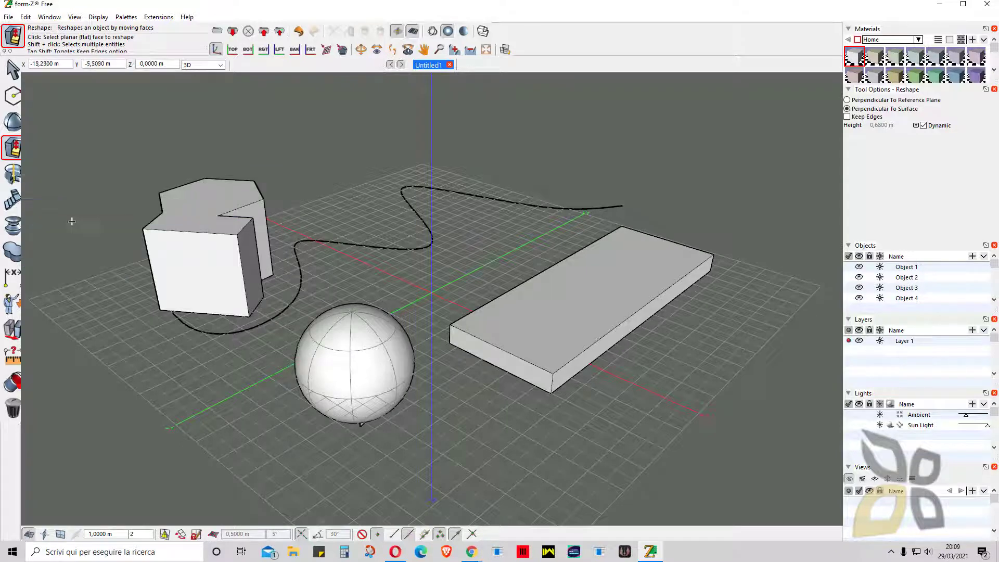
left_click(15, 200)
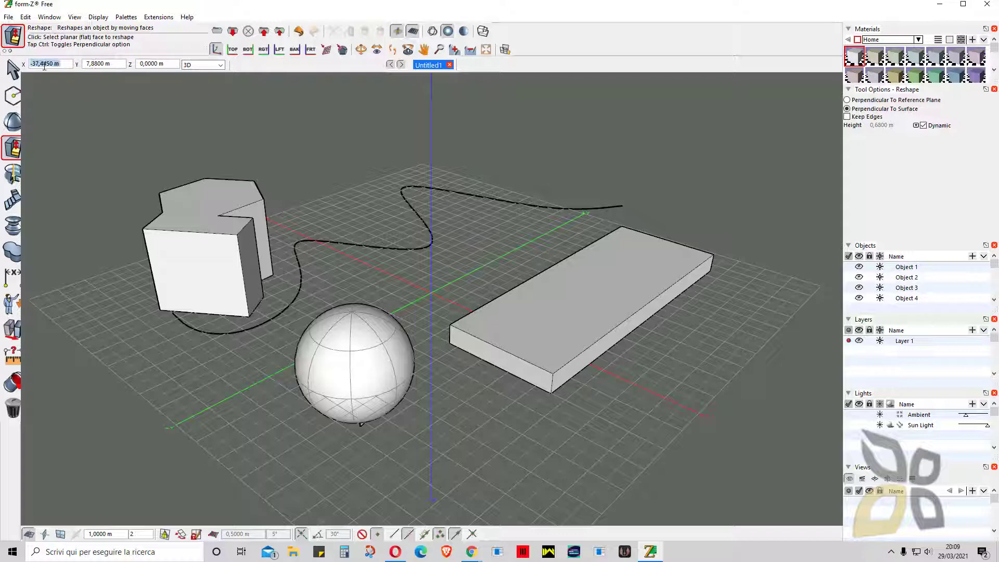
Switch the coordinate input mode to Plane, then back to 3D
left_click(199, 66)
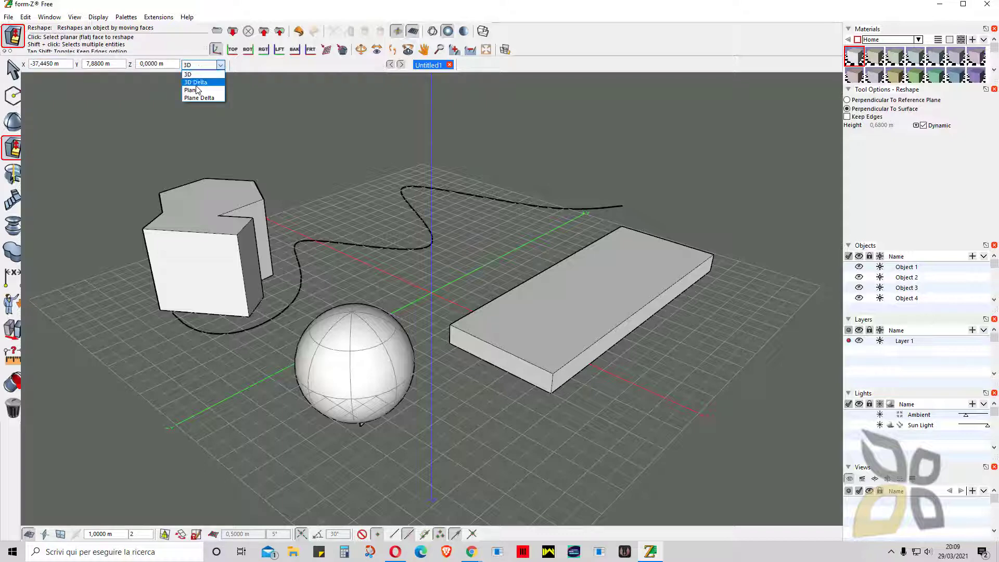
left_click(192, 90)
left_click(200, 65)
left_click(191, 75)
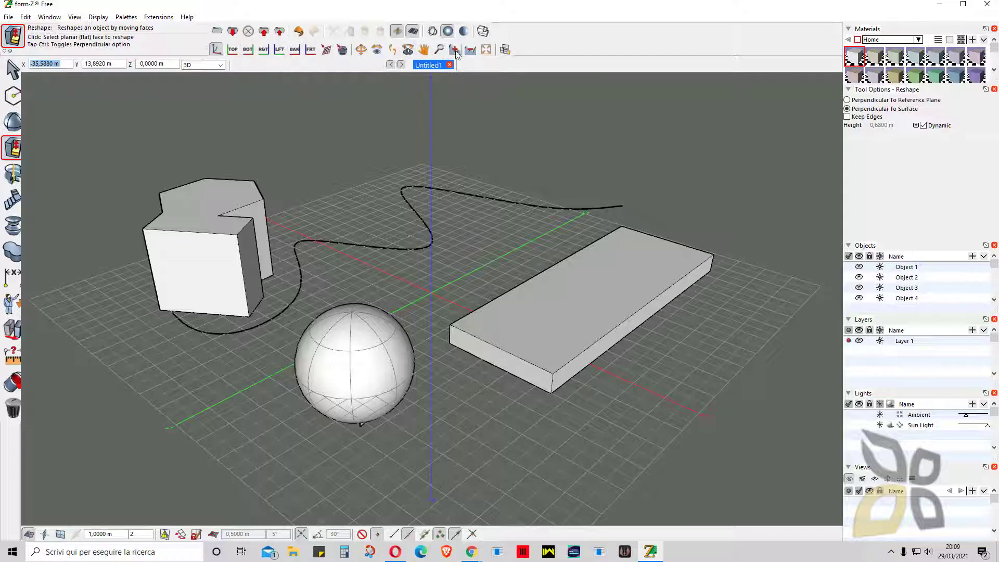
Cycle the display through smooth shaded, hidden-line and wireframe, ending on shaded rendering
left_click(463, 31)
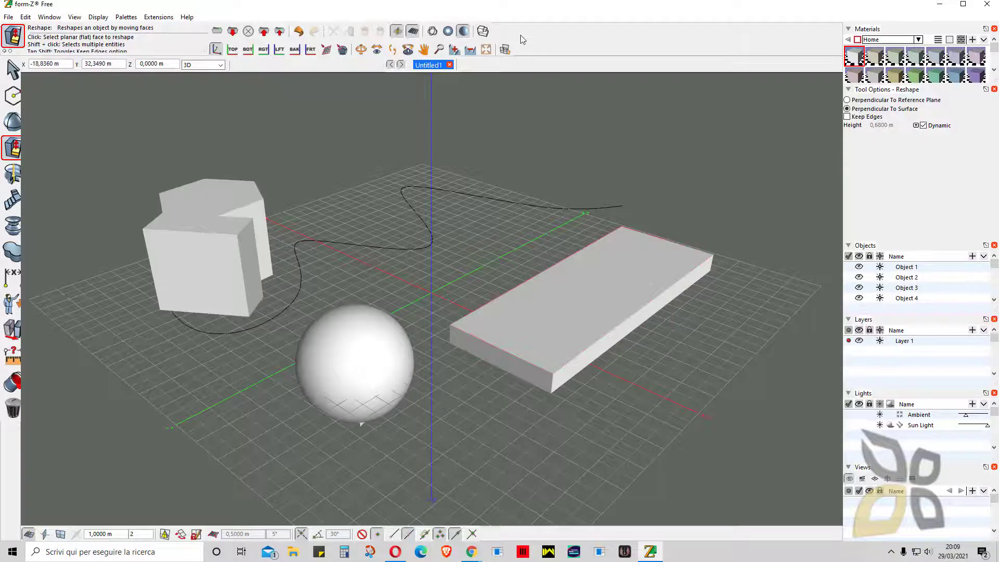
left_click(484, 30)
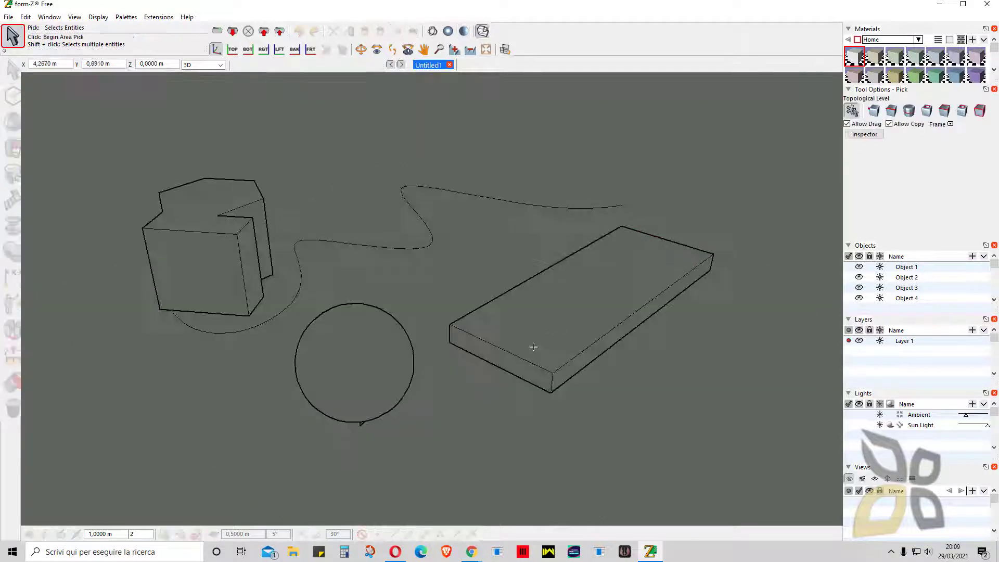
left_click(432, 31)
left_click(447, 32)
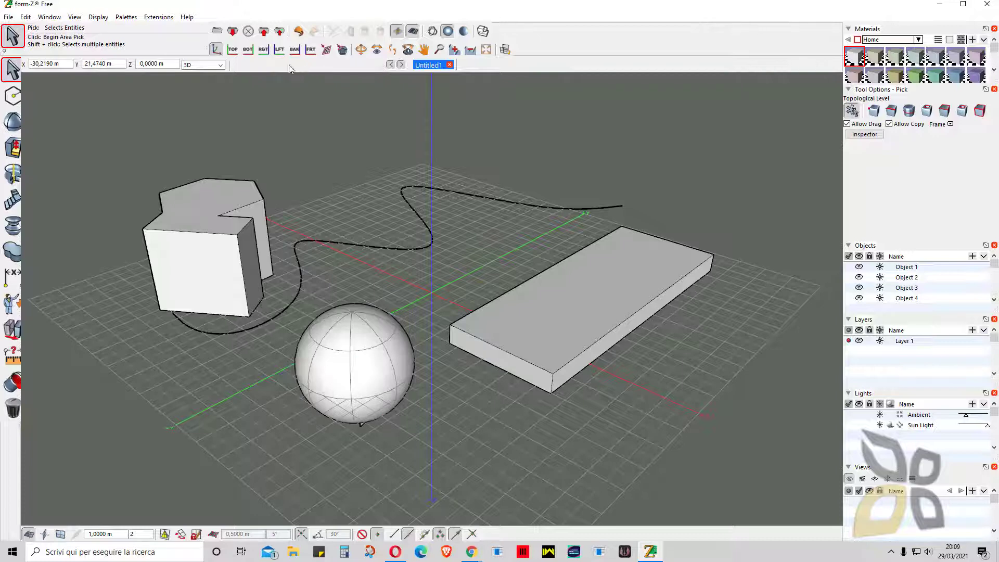
View the model from bottom, right, left, front and top, then return to 3D
left_click(248, 49)
left_click(263, 49)
left_click(279, 50)
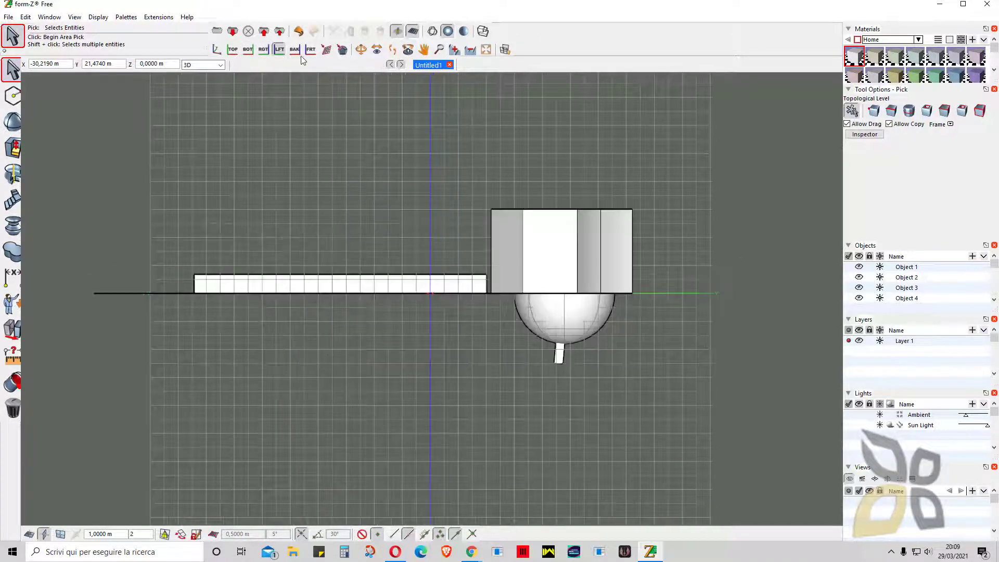
left_click(311, 49)
left_click(238, 48)
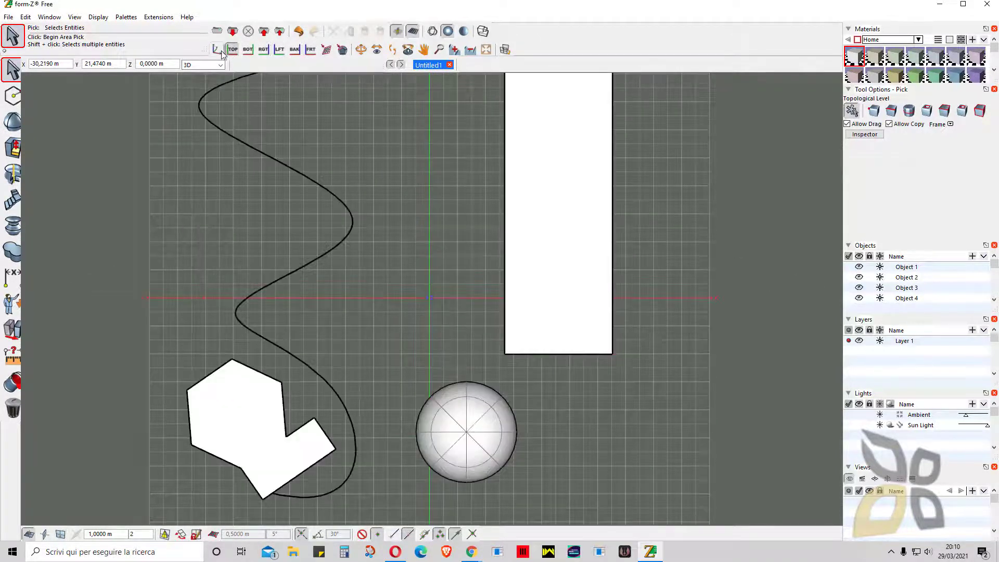
left_click(216, 49)
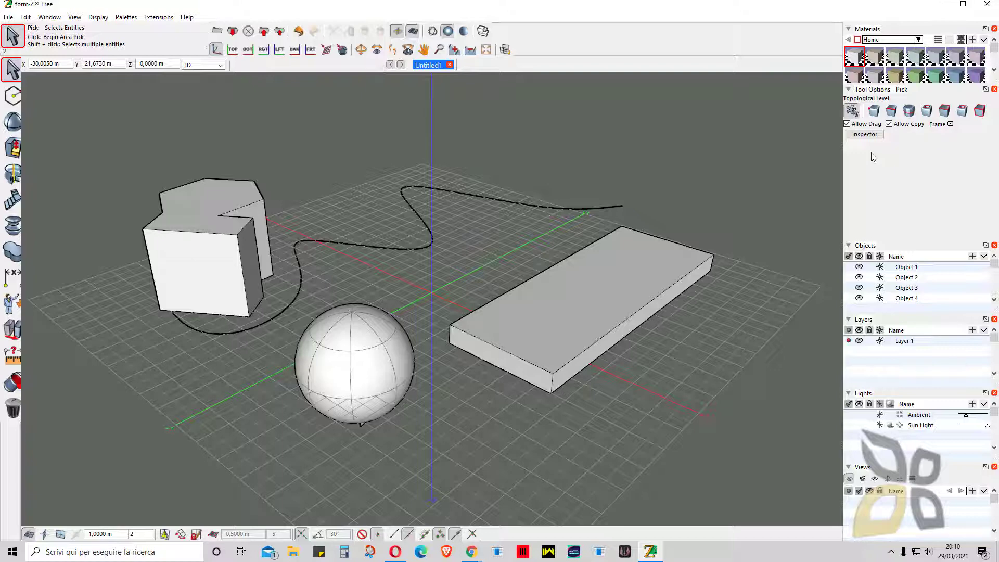
Collapse the Materials, Tool Options, Objects, Layers and Lights palettes
left_click(850, 30)
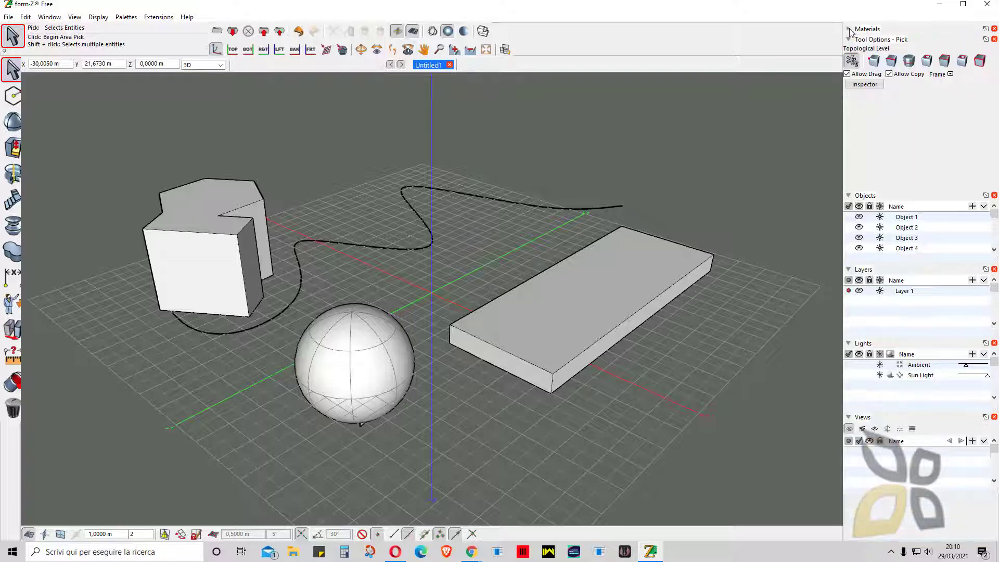
left_click(849, 40)
left_click(848, 50)
left_click(849, 61)
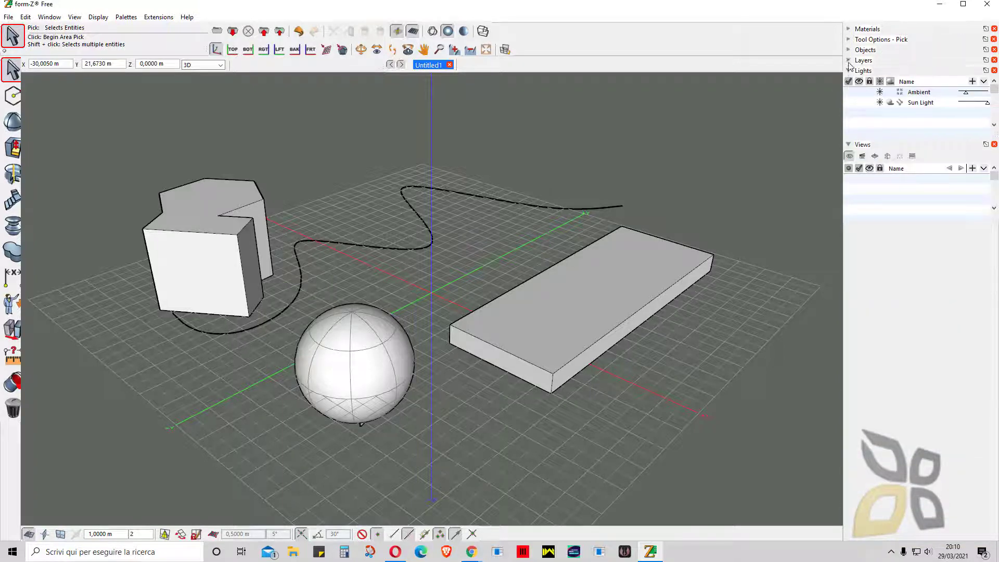
left_click(849, 71)
Collapse the Views palette and re-expand Layers, Tool Options and Materials
left_click(849, 81)
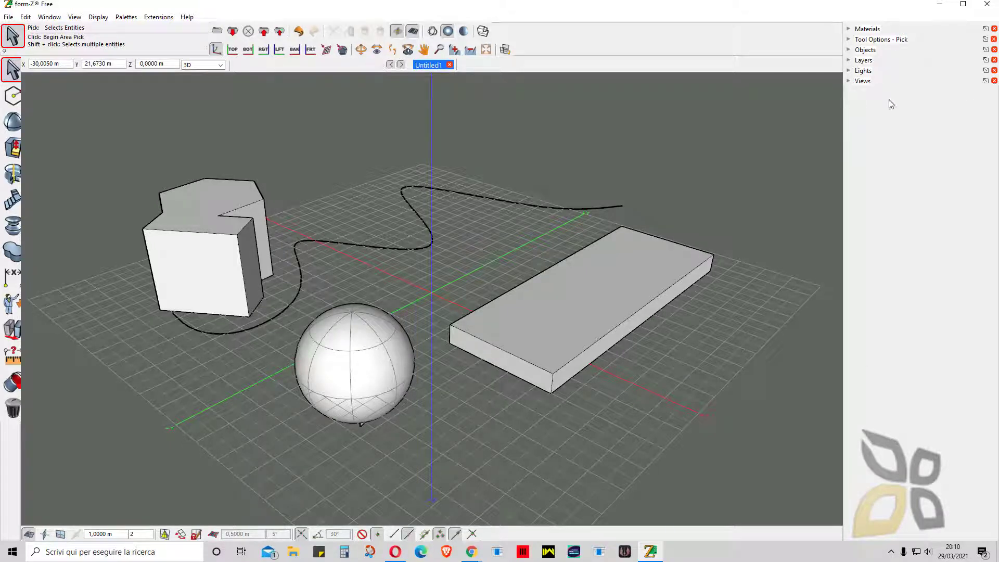
left_click(849, 61)
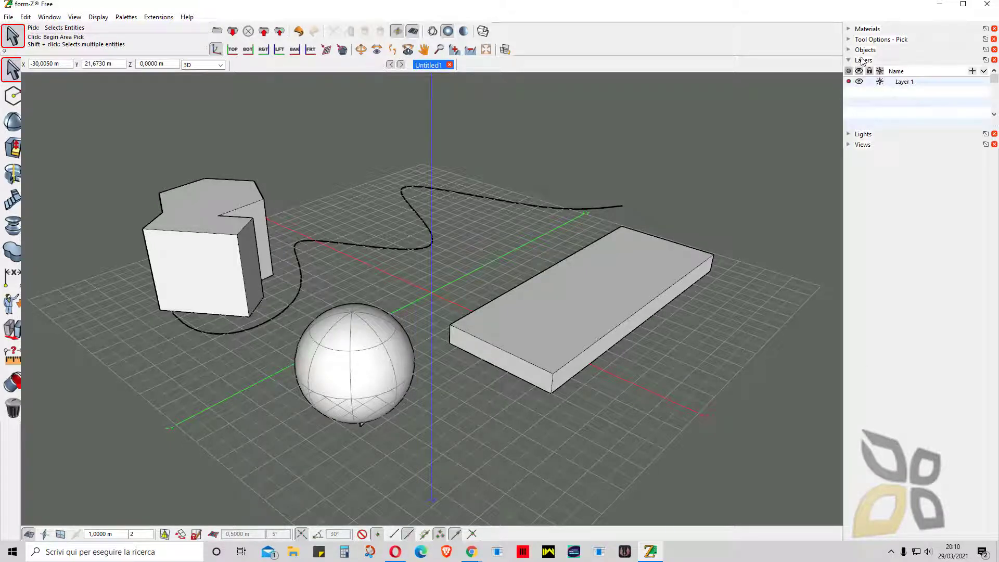
left_click(849, 40)
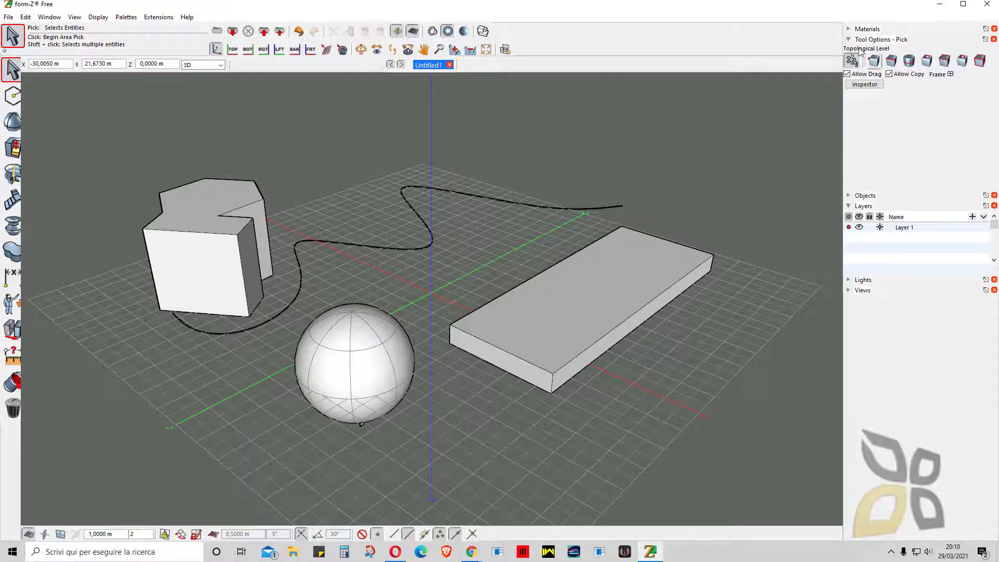
left_click(849, 29)
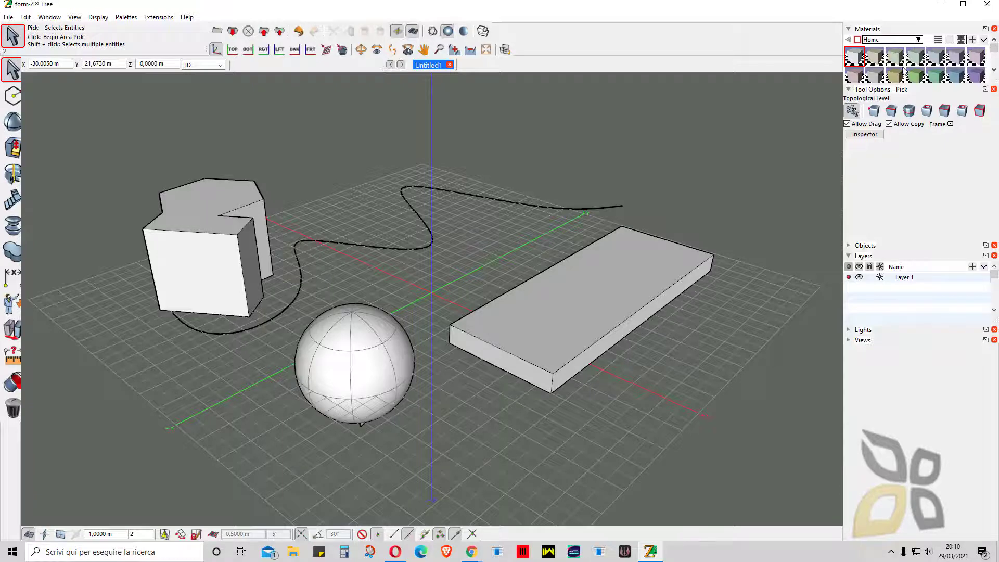
Apply the tan material to the flat slab by dragging its swatch onto it
left_click_drag(896, 79, 614, 277)
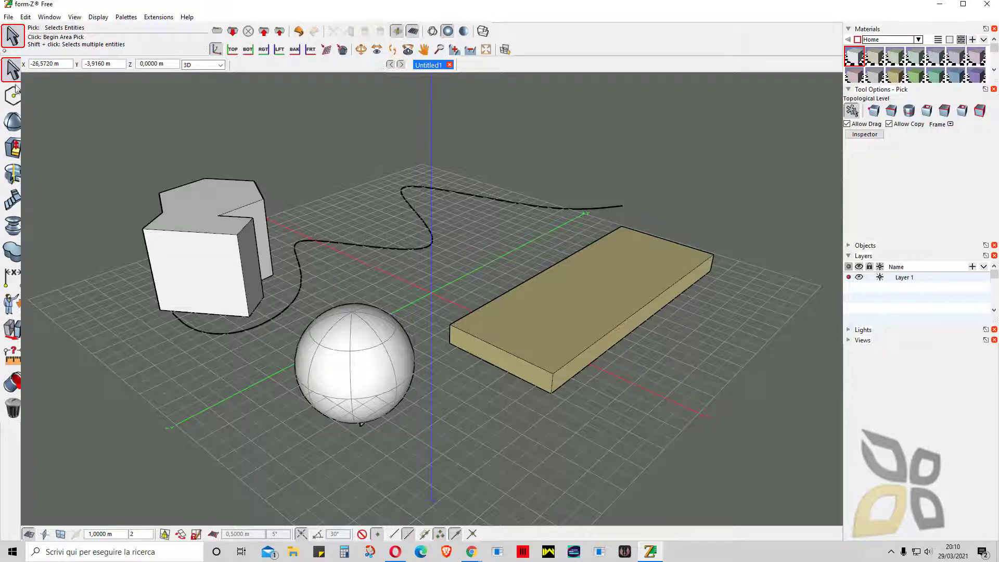
mouse_move(19, 96)
mouse_move(475, 557)
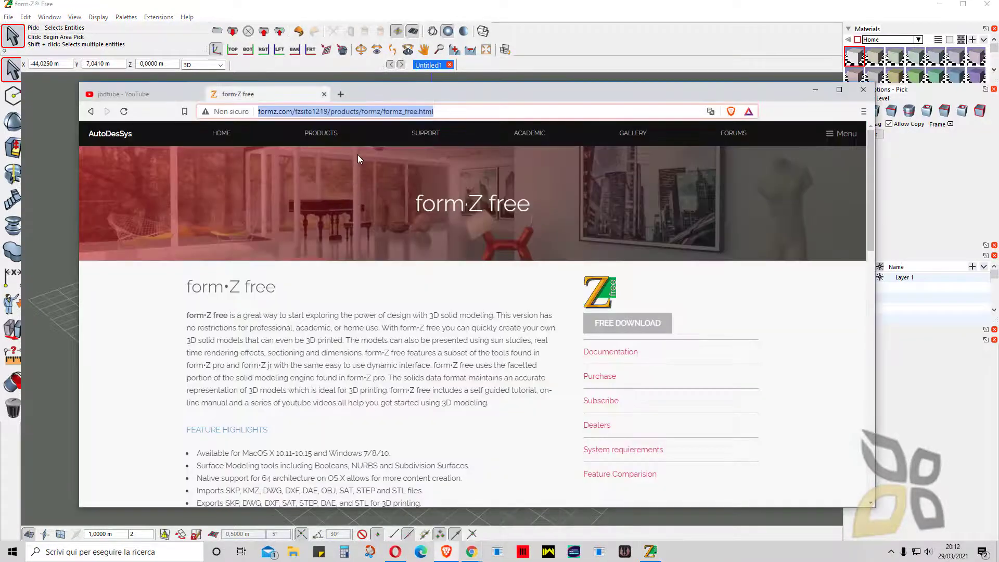
Search 'youtube formz' in Chrome, then show the jbdtube channel's playlists in its tab
type("y")
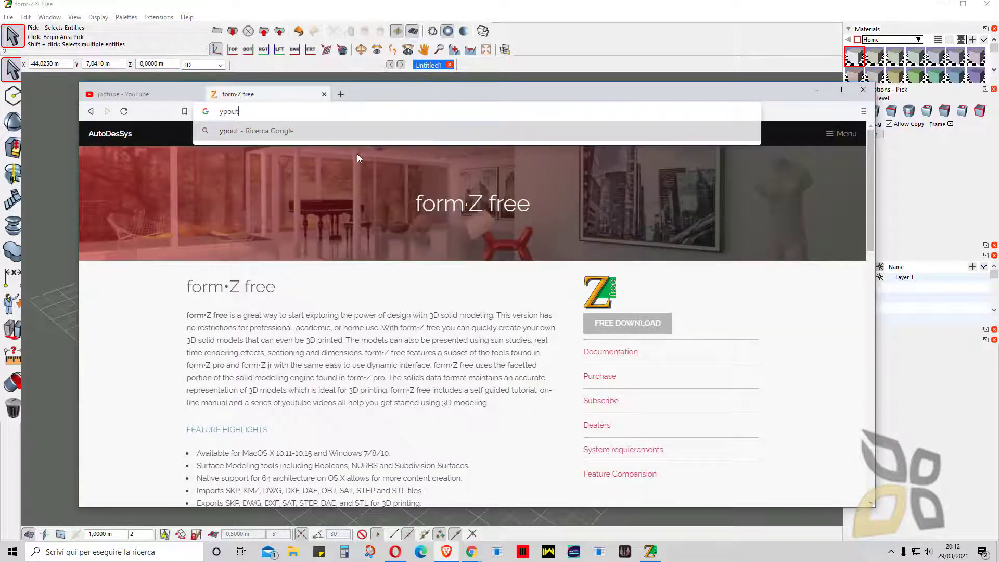
type("our")
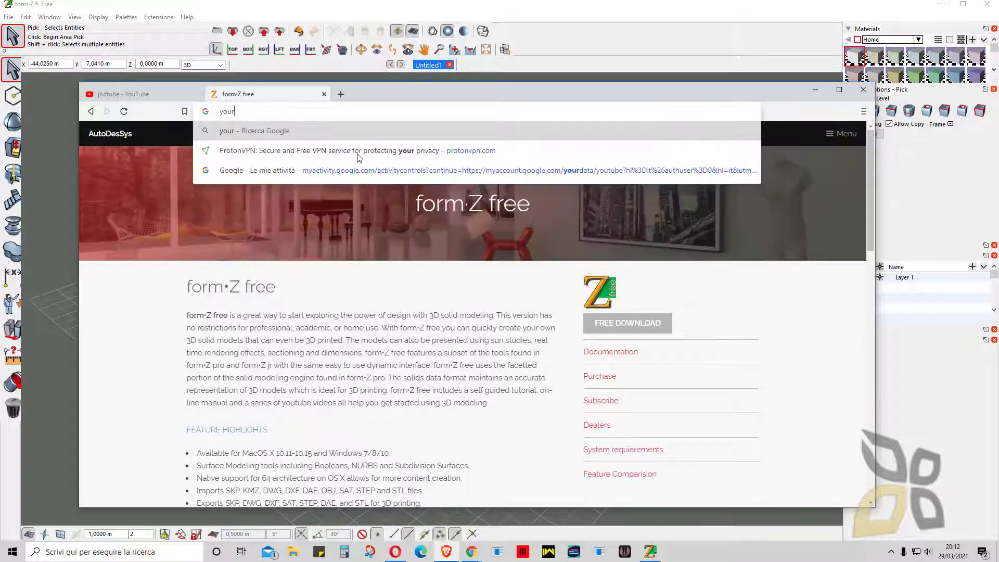
key("BackSpace")
type("tur")
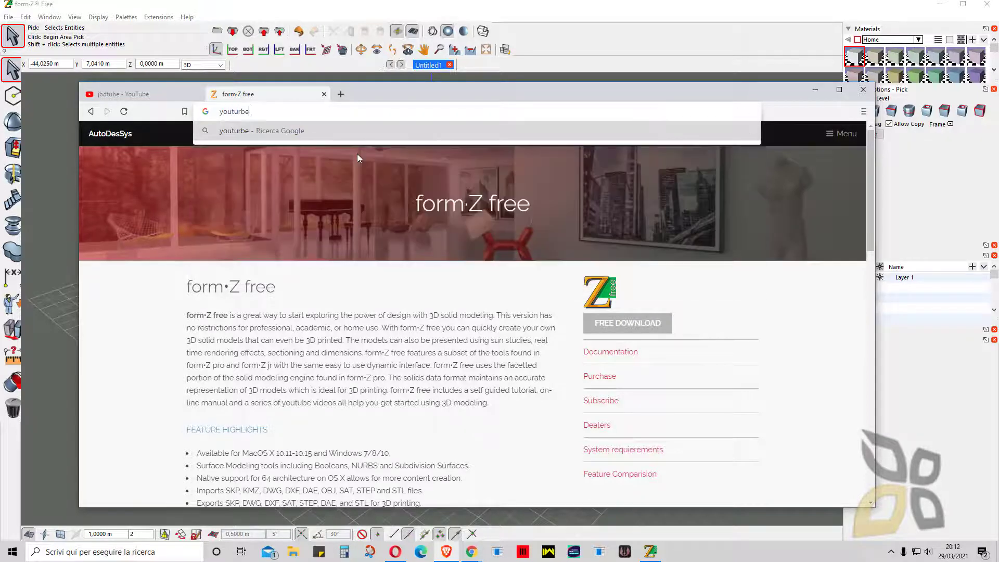
key("BackSpace")
type("be formz")
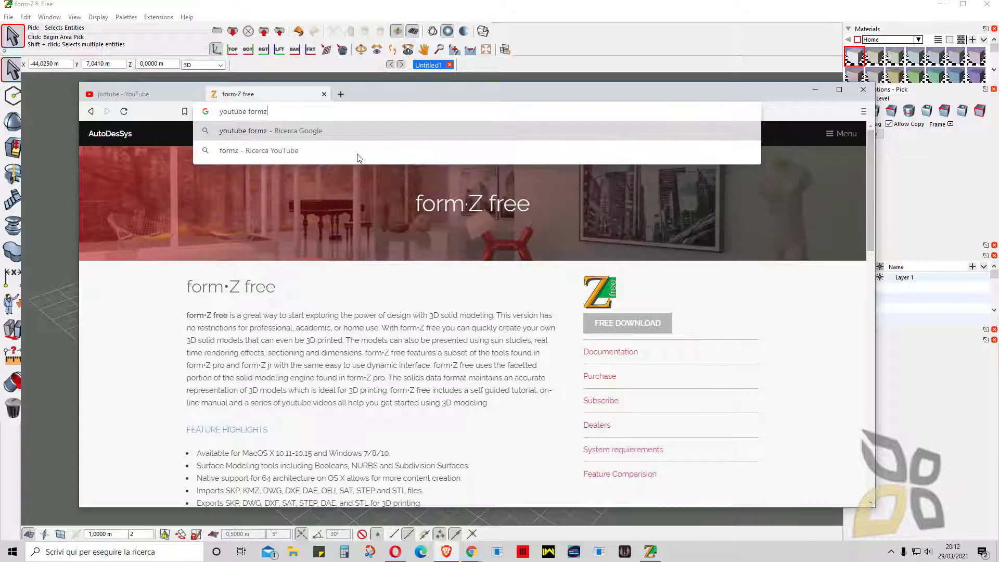
key("Return")
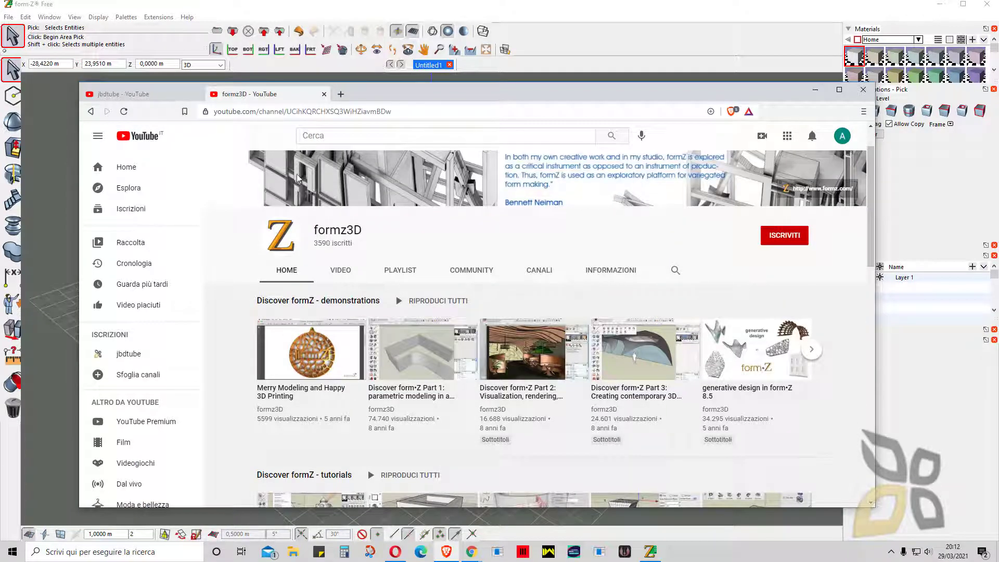
left_click(170, 98)
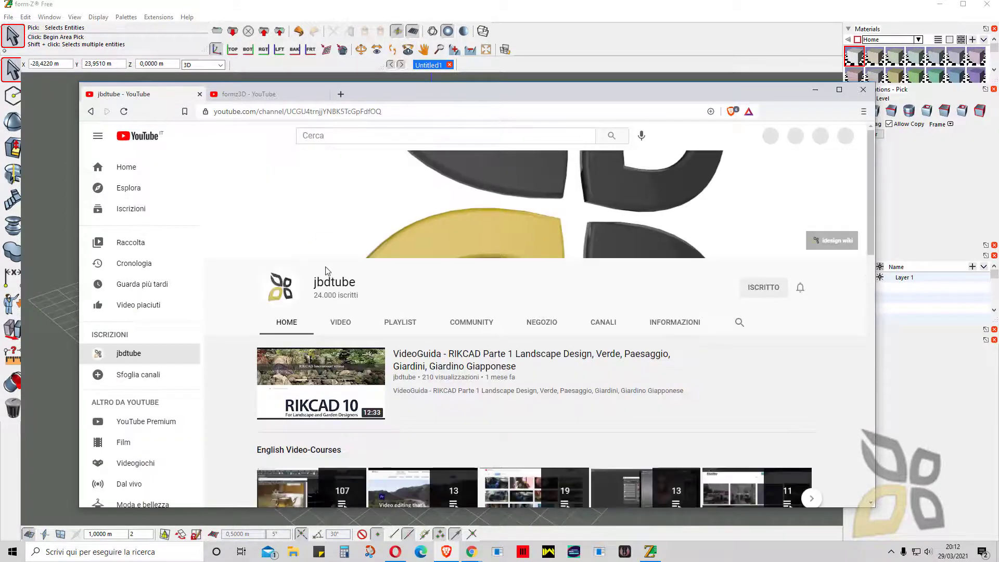
left_click(346, 330)
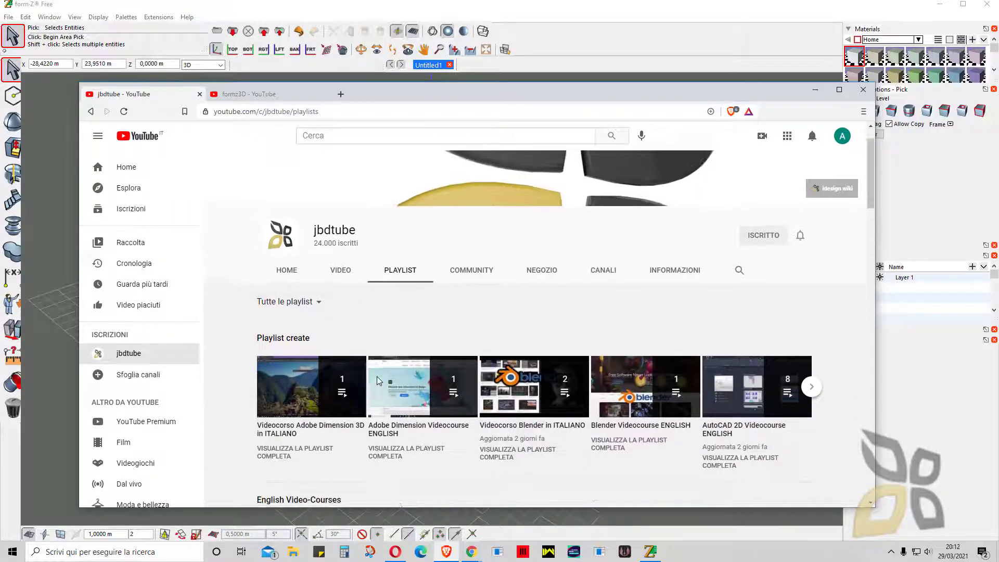
Browse the playlist rows and show the next English Video-Courses playlists
scroll(367, 385, "down", 6)
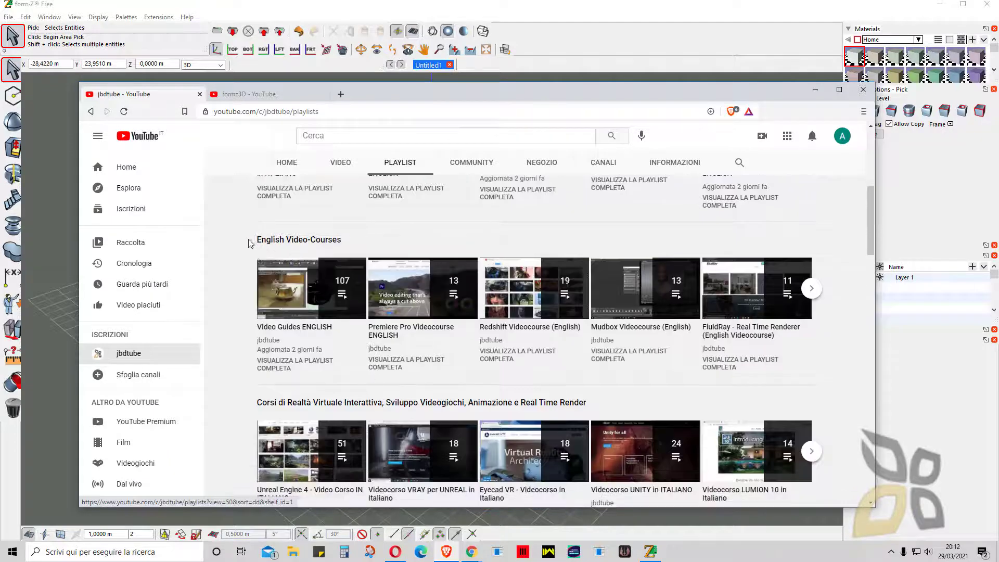
left_click_drag(250, 243, 329, 249)
left_click(375, 244)
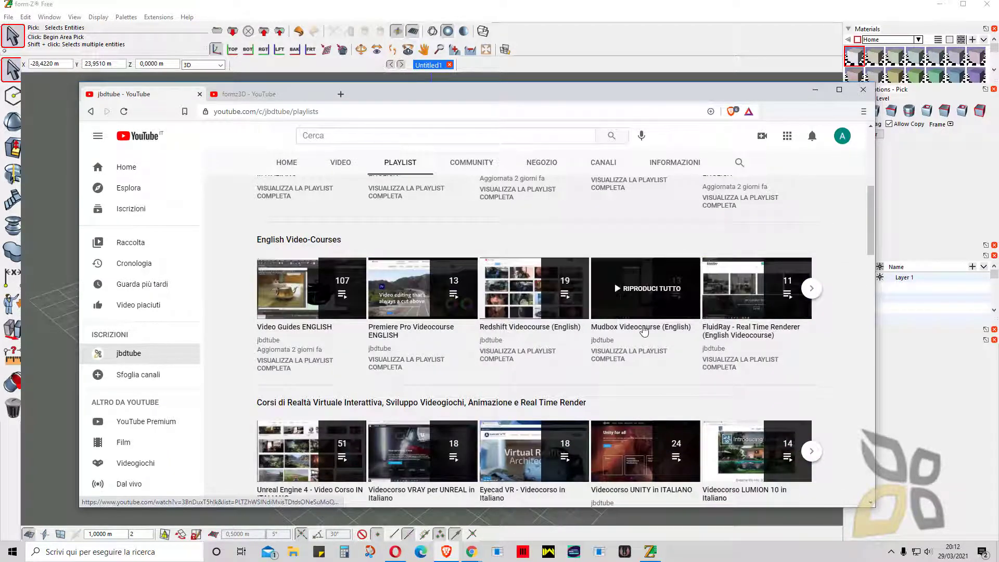
left_click(810, 289)
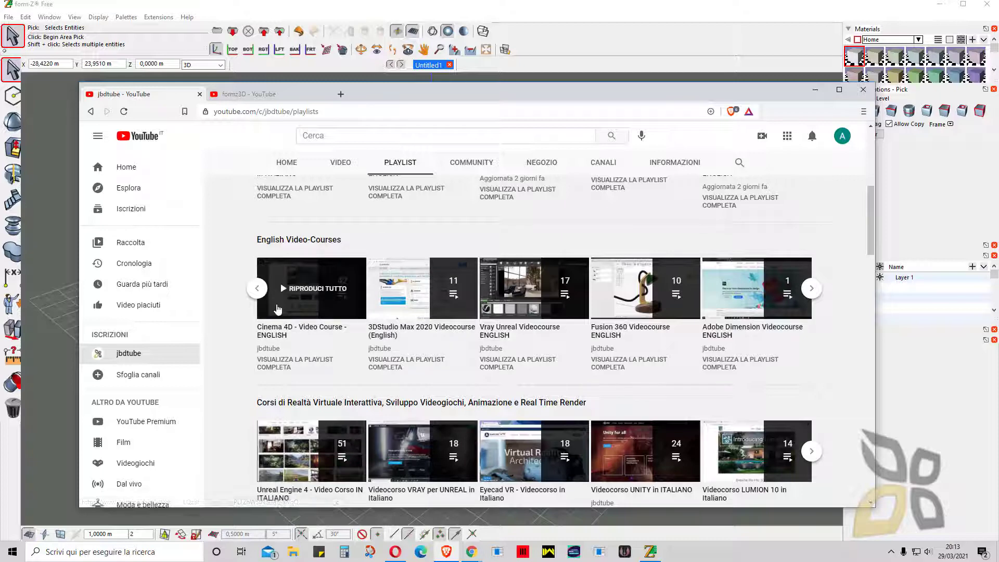
Scroll back to the top and shrink the browser window to uncover form·Z's panels
scroll(417, 383, "up", 2)
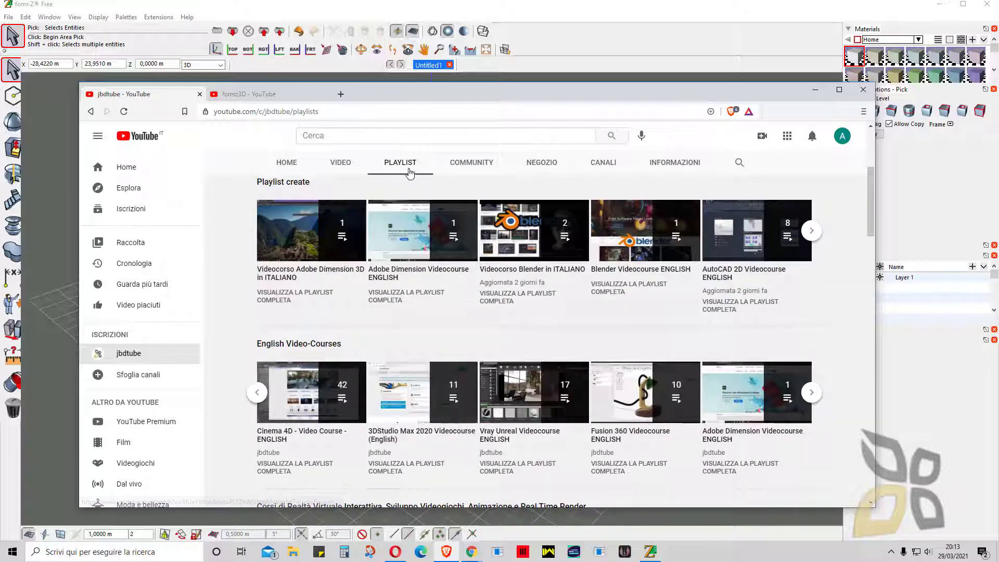
scroll(416, 229, "up", 3)
scroll(561, 387, "up", 1)
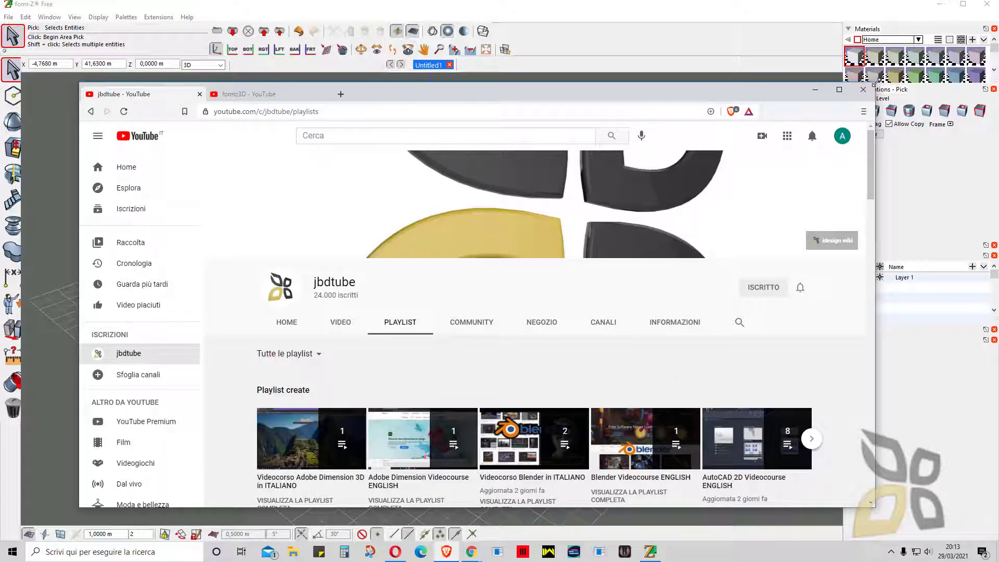
left_click_drag(874, 83, 823, 73)
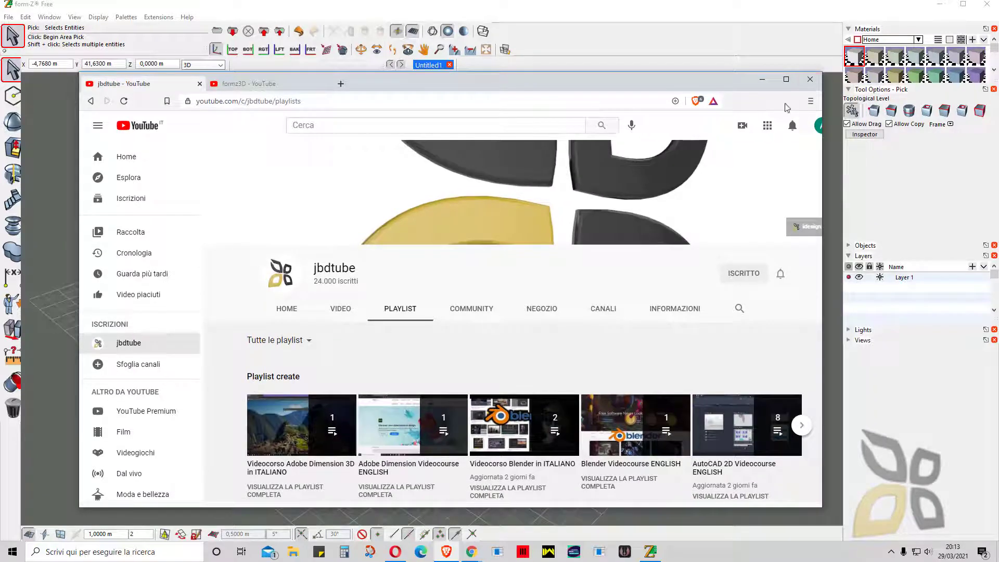
left_click(738, 311)
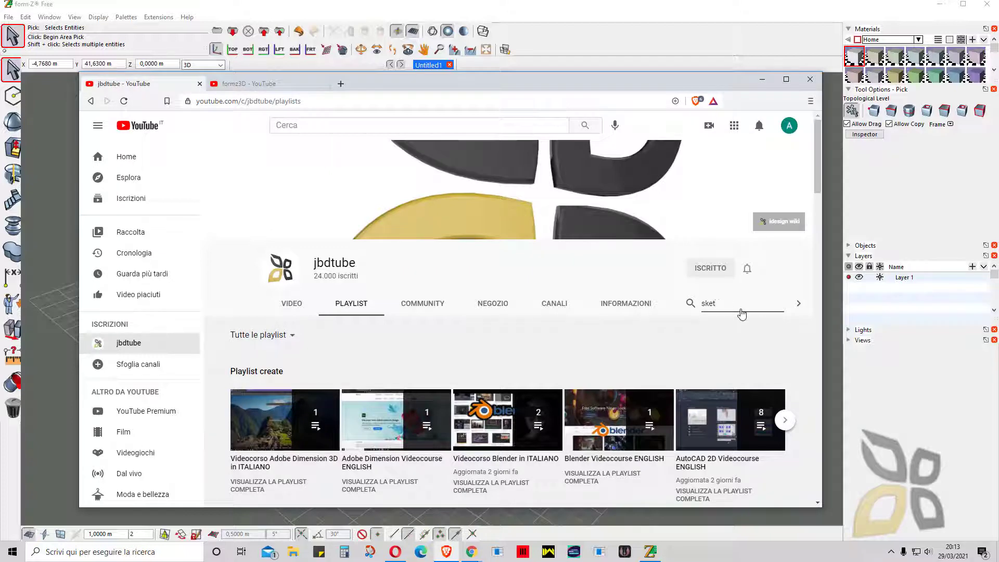
key("Return")
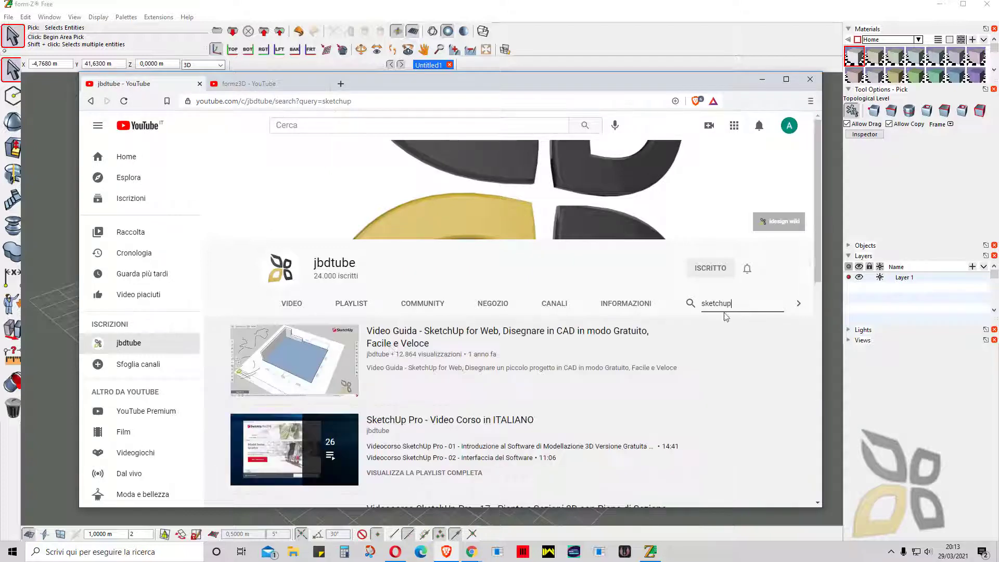
scroll(315, 381, "down", 7)
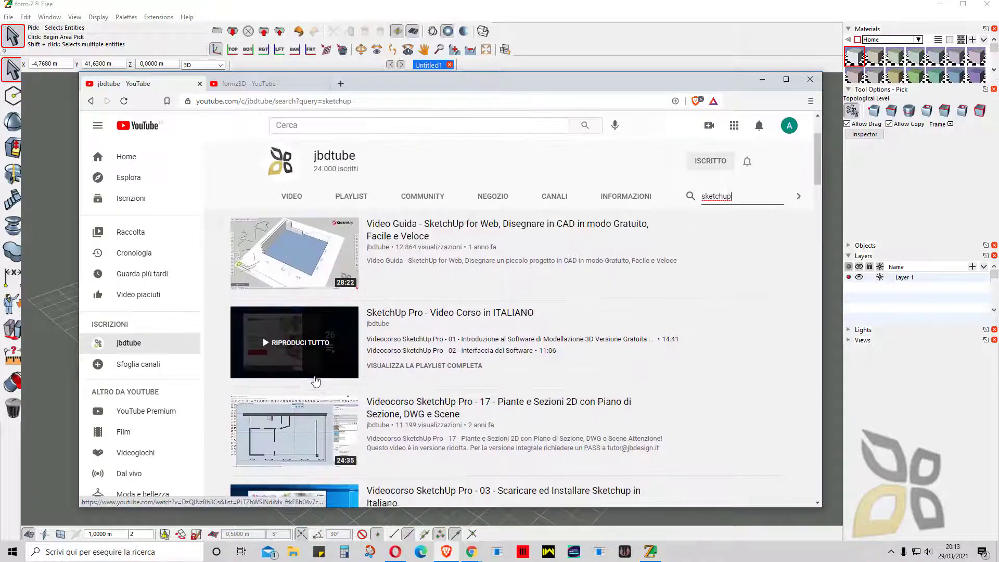
scroll(315, 381, "down", 3)
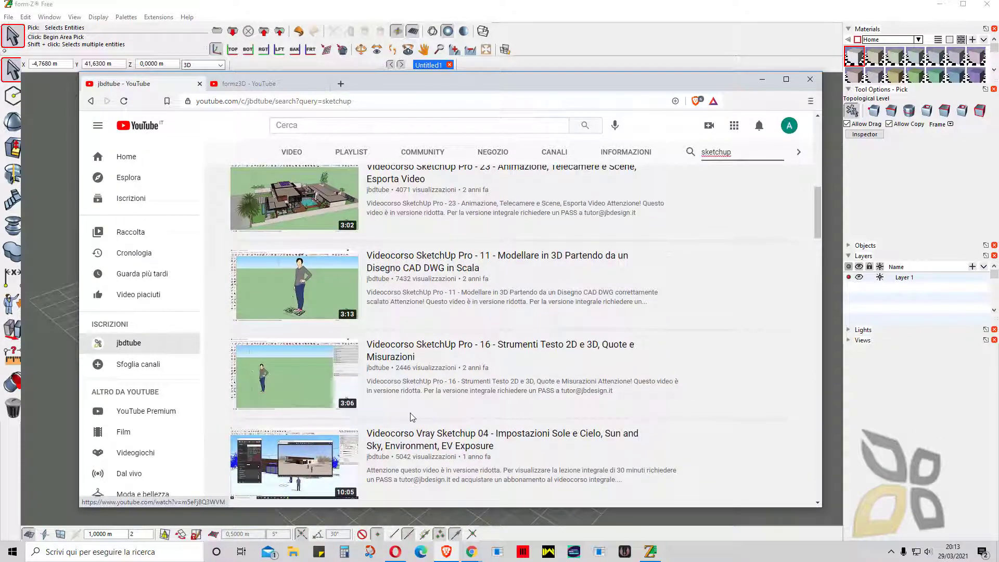
scroll(412, 417, "down", 12)
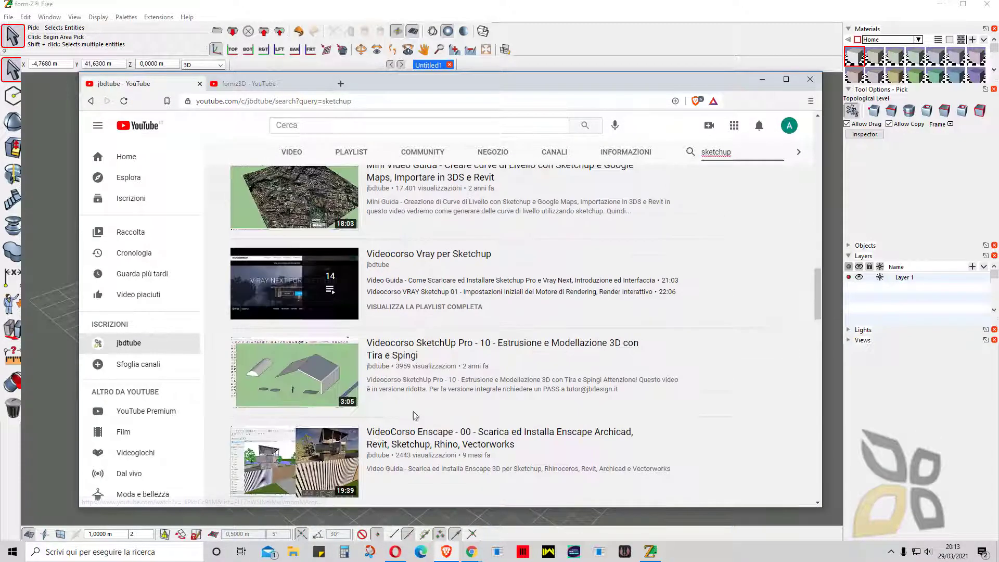
scroll(649, 427, "up", 2)
scroll(651, 429, "down", 6)
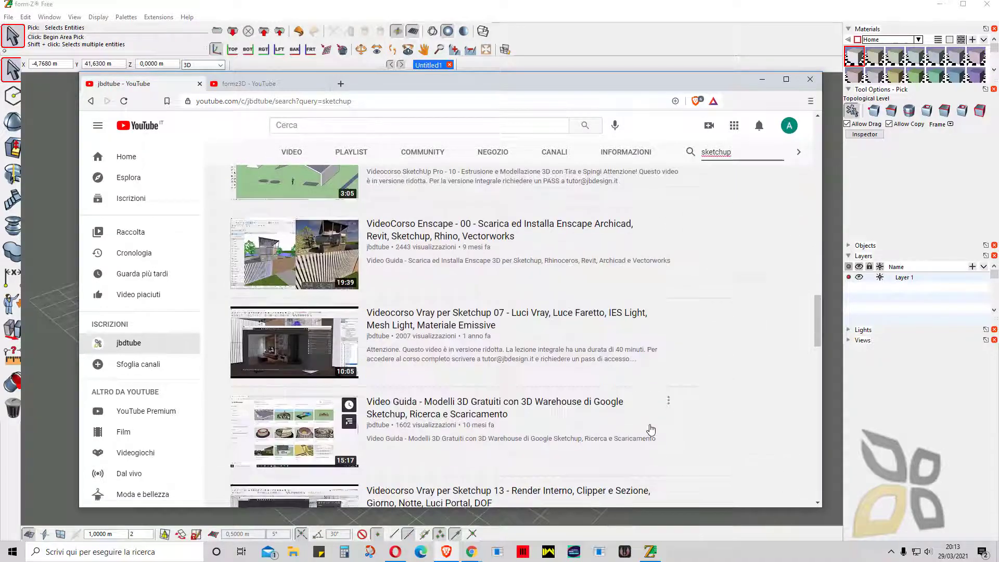
scroll(451, 336, "up", 2)
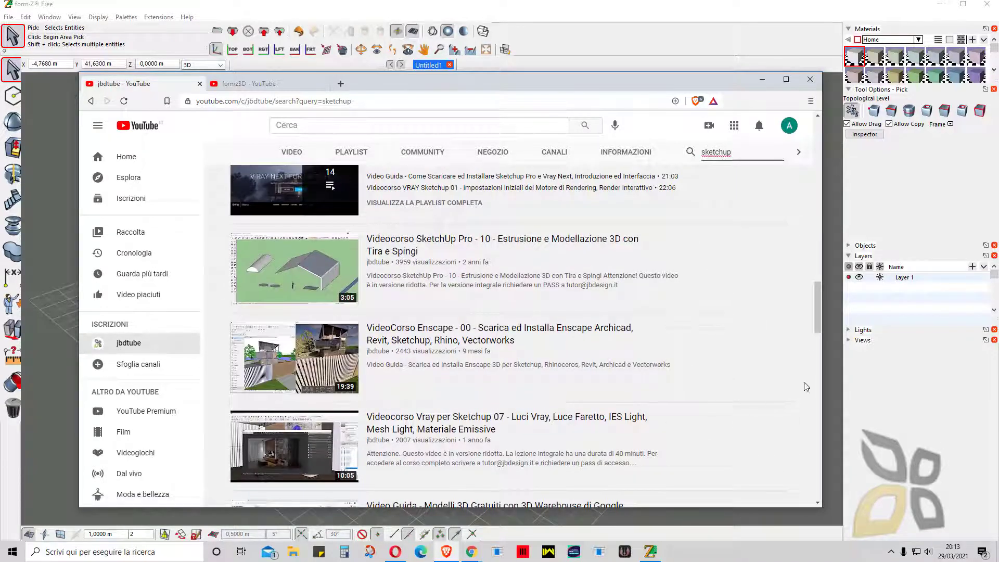
scroll(792, 398, "down", 2)
scroll(781, 276, "up", 15)
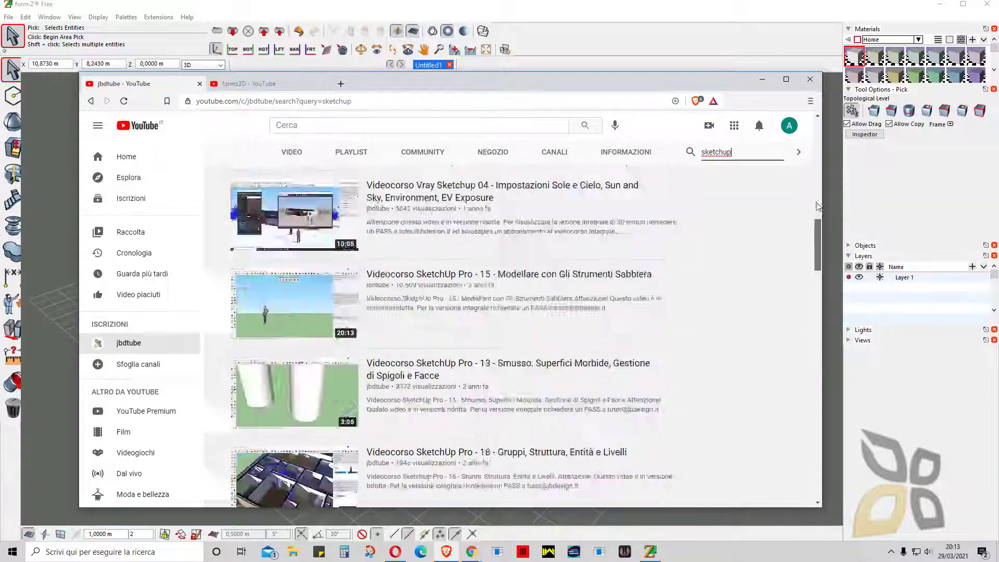
left_click(738, 290)
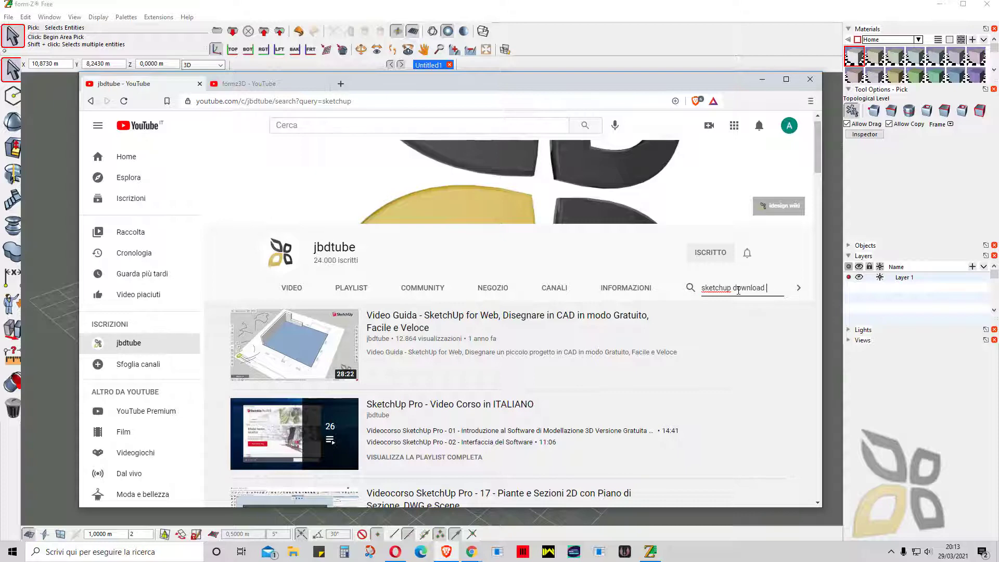
type("download install")
key("Return")
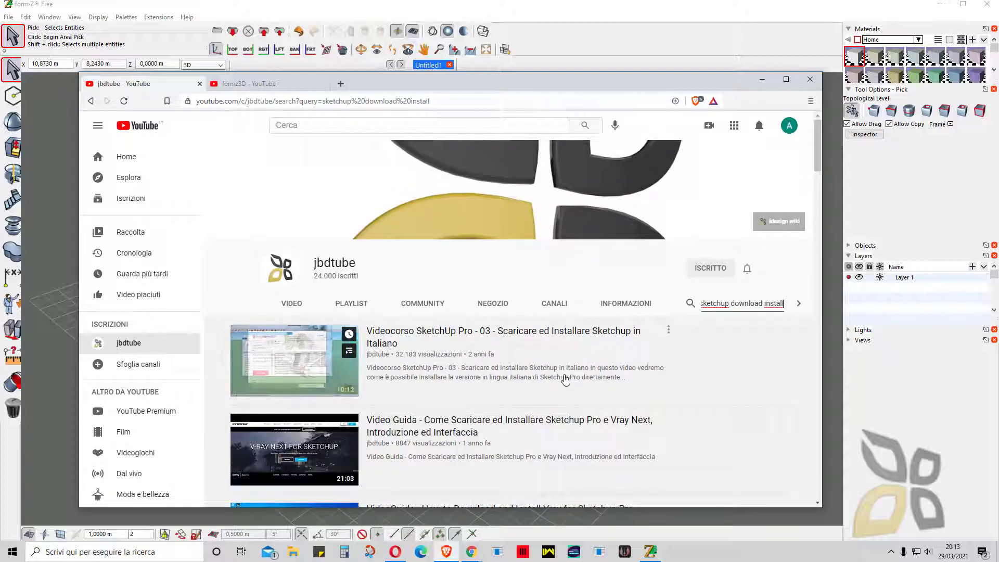
scroll(564, 380, "down", 2)
scroll(599, 364, "down", 1)
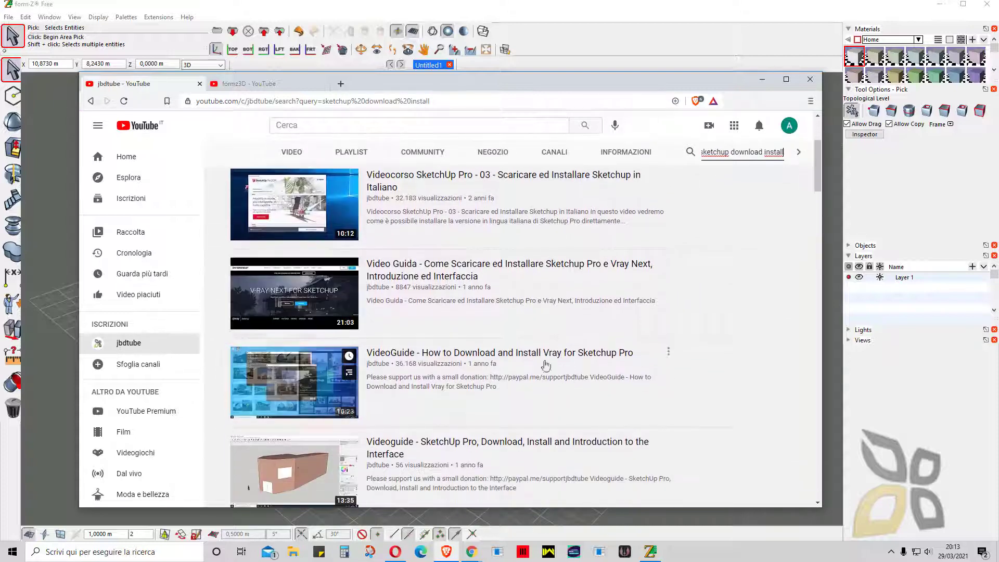
scroll(443, 380, "down", 1)
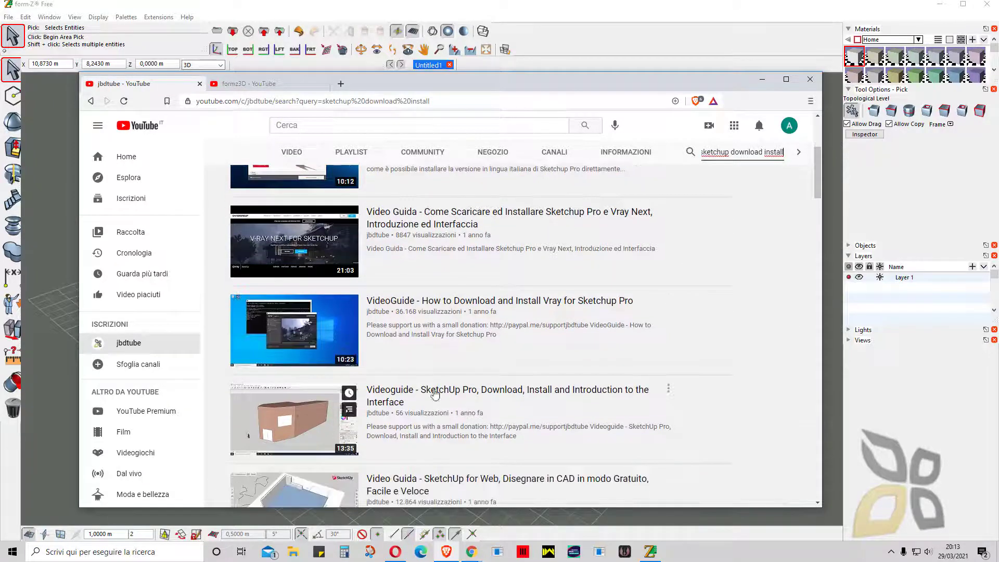
scroll(362, 315, "up", 4)
Return to the jbdtube playlists page and scroll down through its rows
left_click(350, 300)
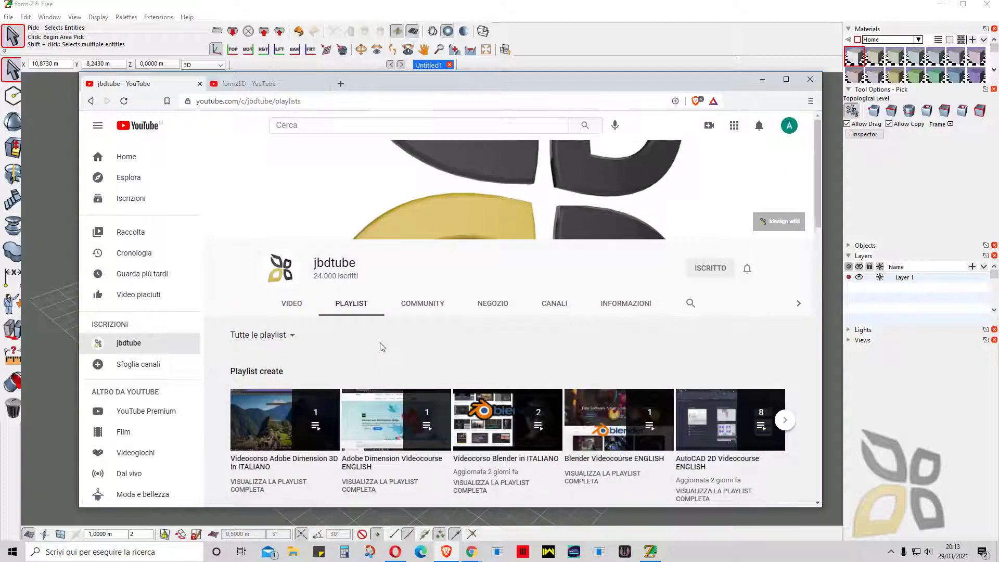
scroll(382, 347, "down", 10)
scroll(384, 375, "up", 1)
scroll(384, 375, "down", 2)
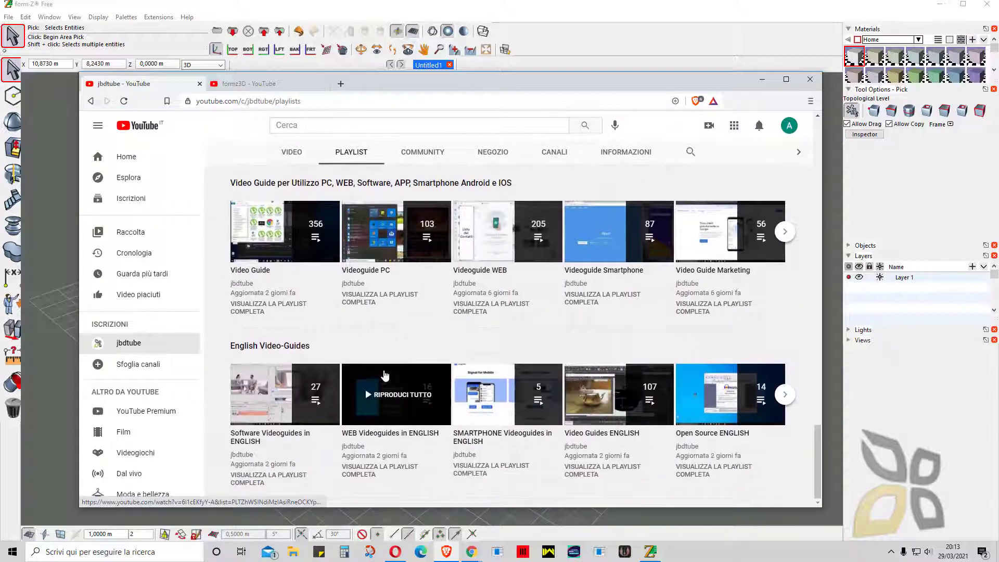
scroll(380, 370, "up", 2)
scroll(343, 359, "down", 2)
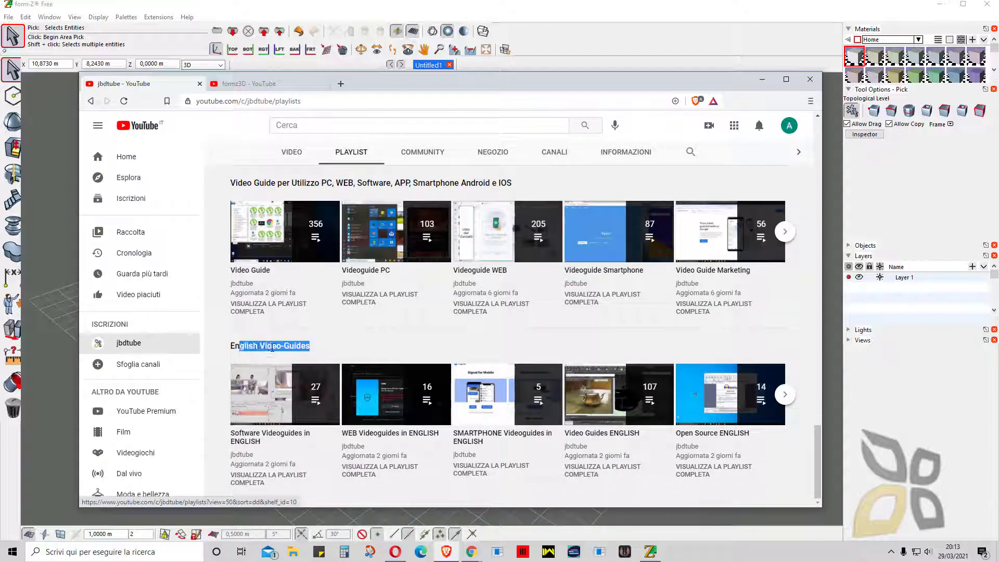
Page the English Video-Guides row right and back, then scroll up to the ECDL row
left_click(416, 351)
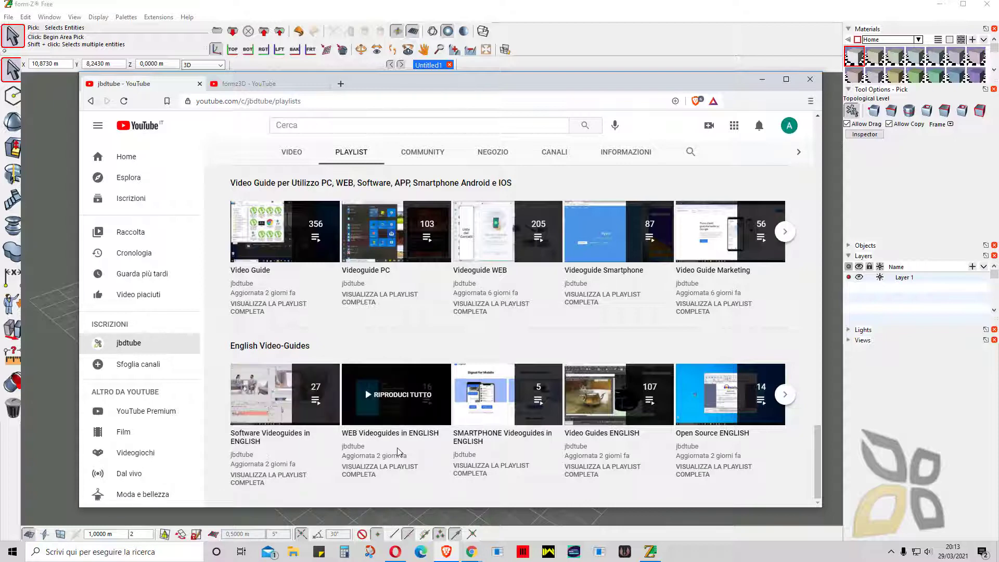
left_click(785, 394)
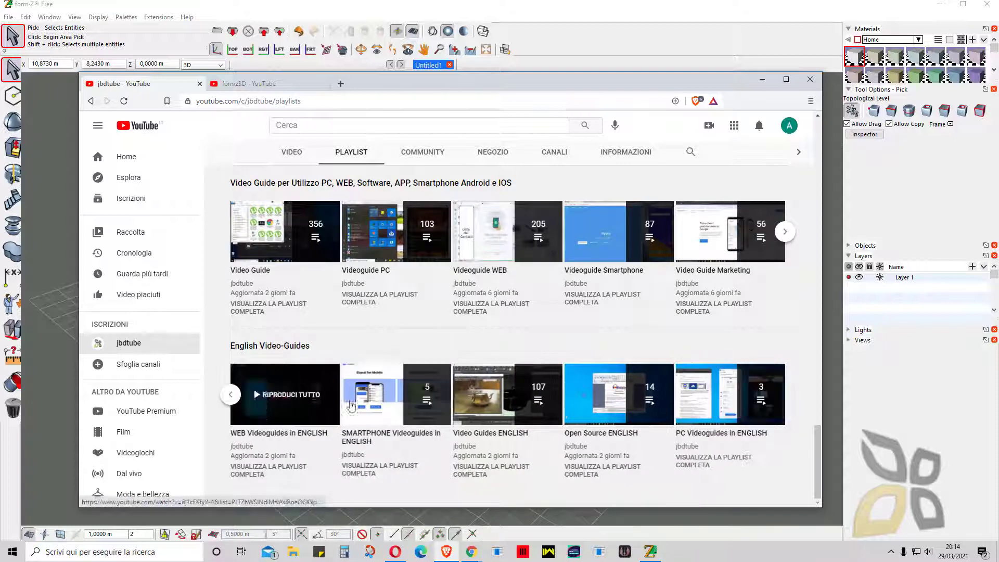
left_click(230, 395)
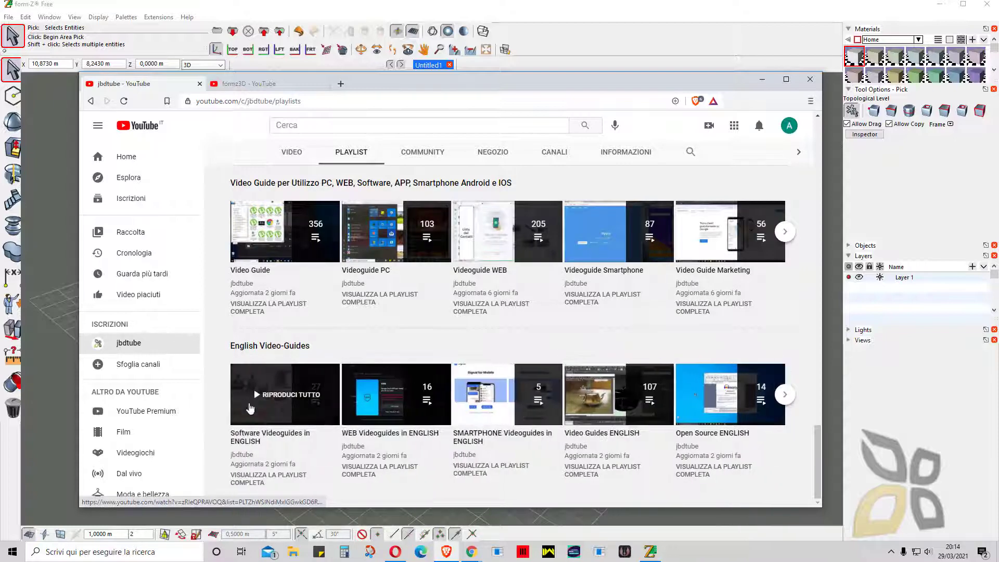
scroll(416, 405, "up", 3)
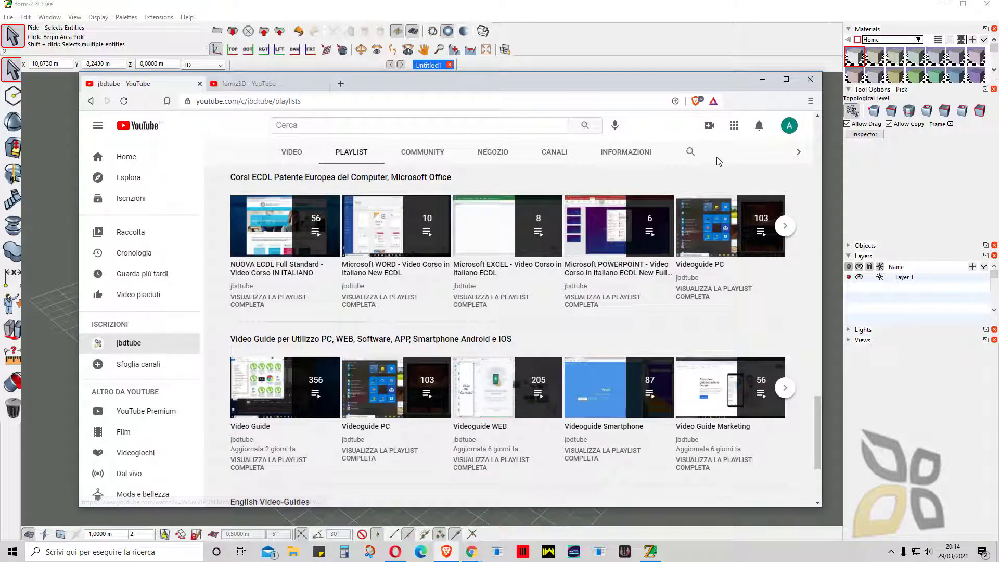